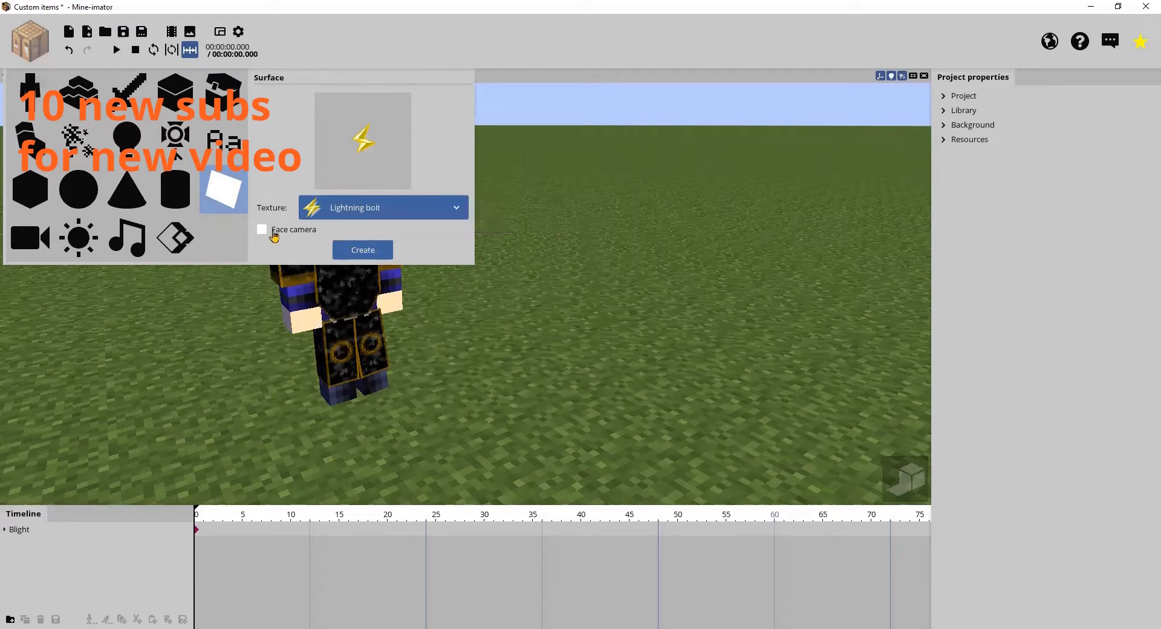
# Create a surface with the Lightning bolt texture and set its Z rotation to -35°
pyautogui.click(354, 251)
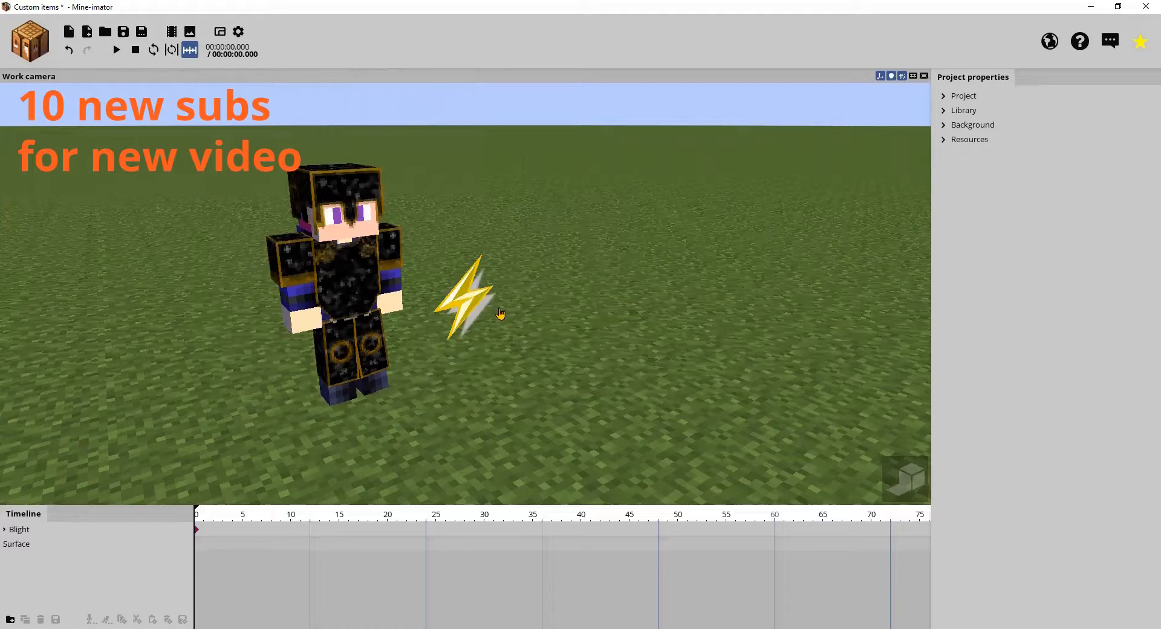
pyautogui.click(465, 314)
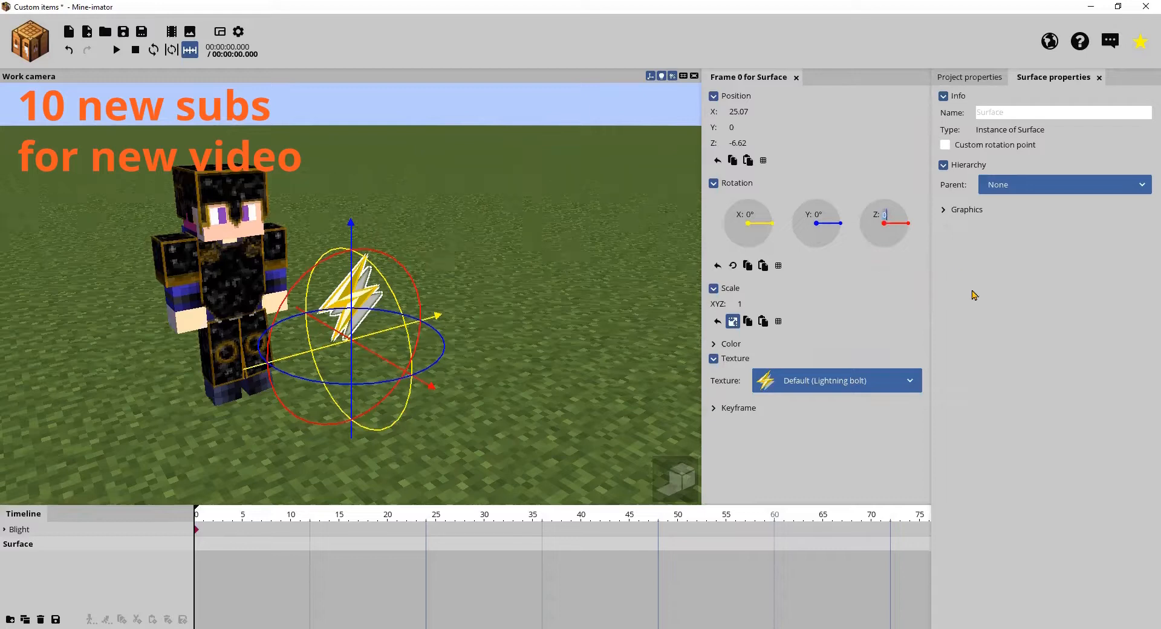
pyautogui.write('35')
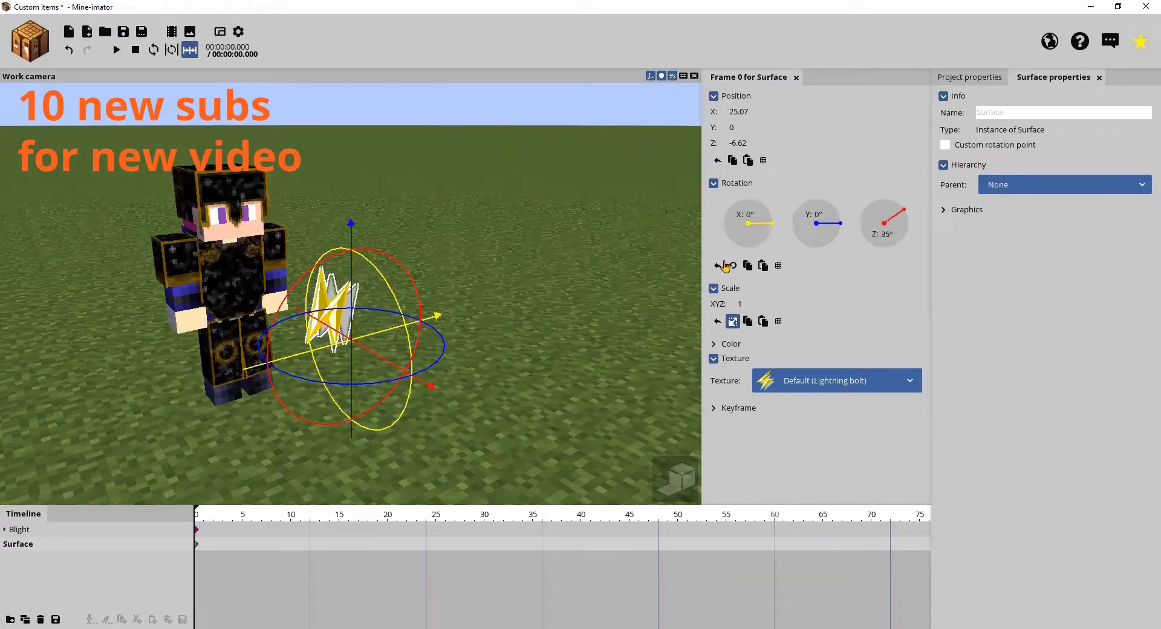
pyautogui.press('BackSpace')
pyautogui.press('BackSpace')
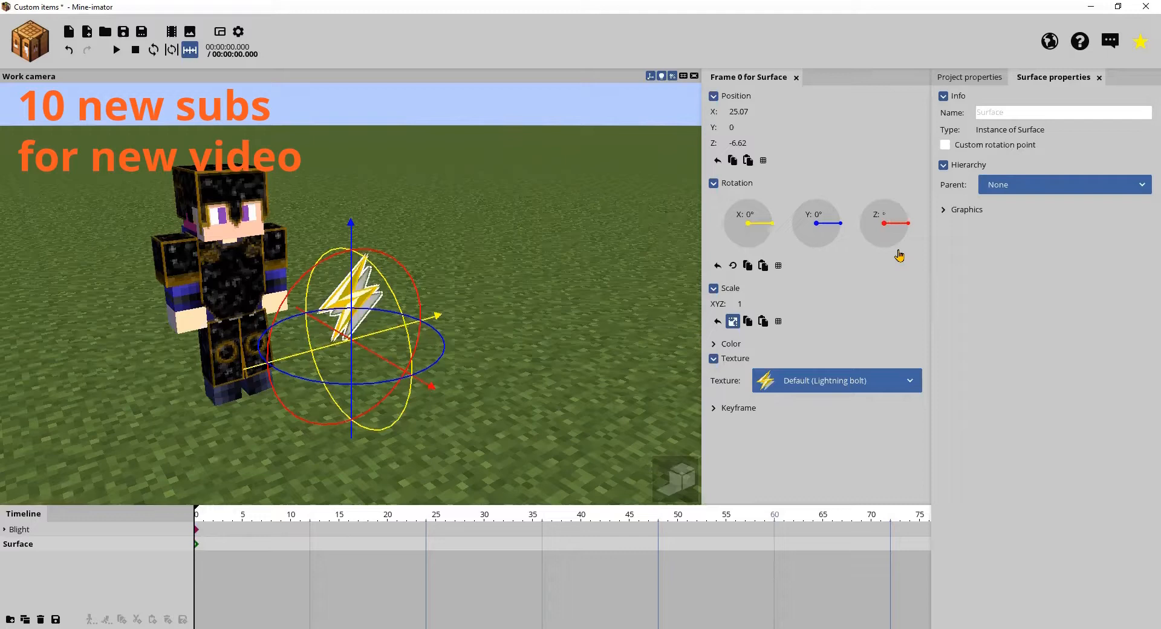
pyautogui.write('-35')
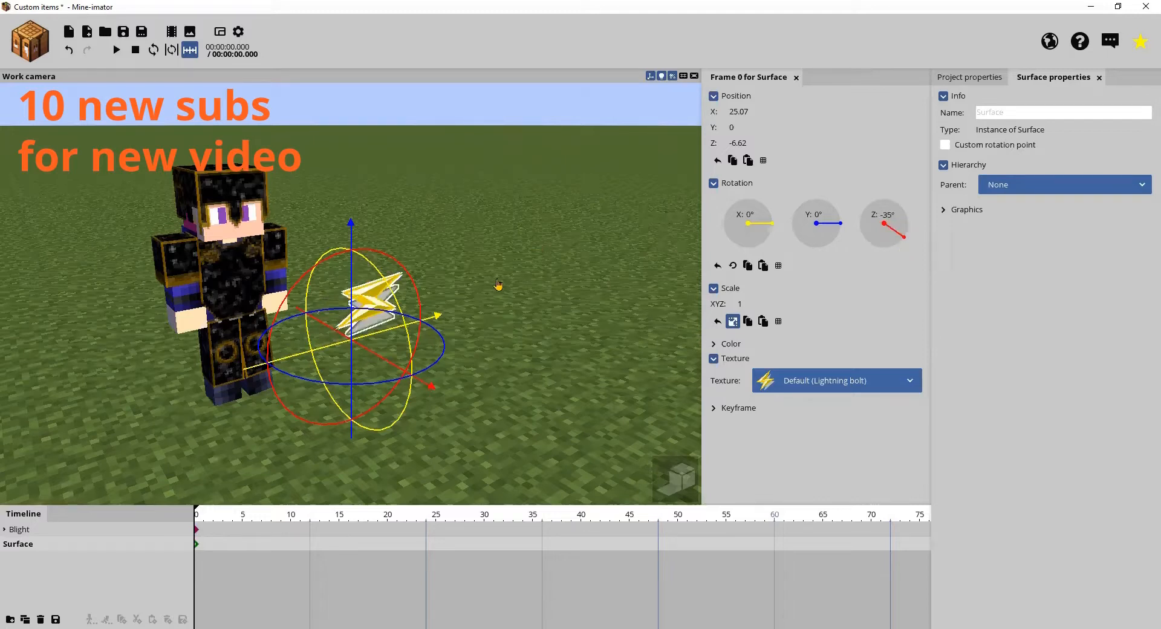
# Move the lightning bolt surface in front of the character's legs, to about X -1.29 and Z 2.17
pyautogui.click(485, 305)
pyautogui.click(479, 317)
pyautogui.moveTo(254, 370); pyautogui.dragTo(110, 370)
pyautogui.moveTo(374, 390); pyautogui.dragTo(397, 402)
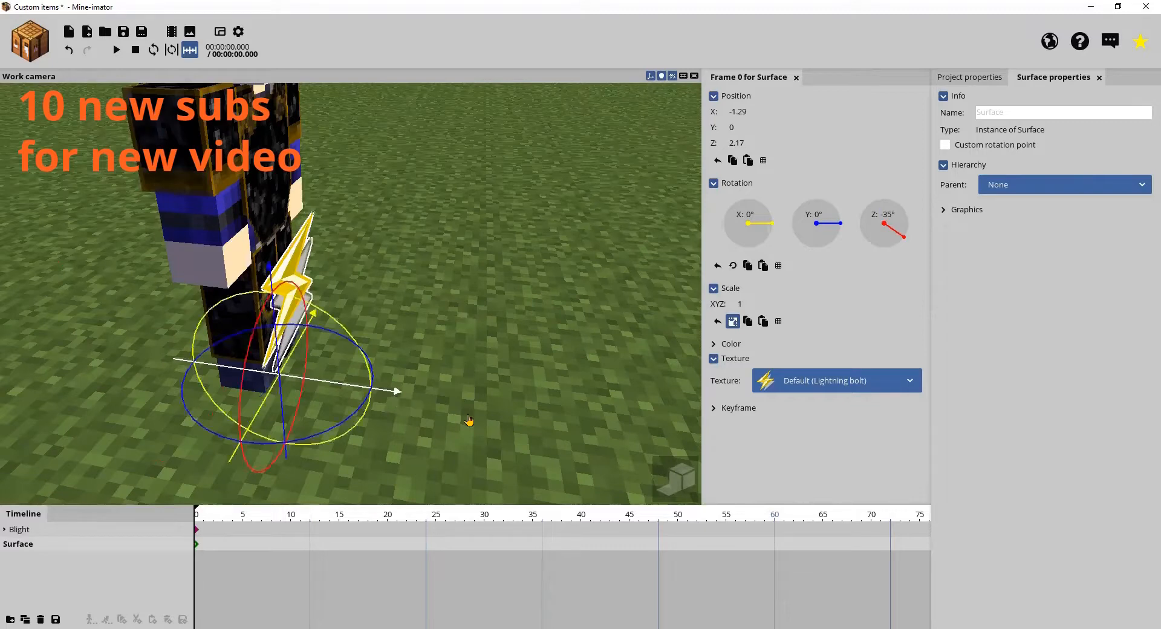
# Try a uniform scale of 0.7 on the lightning bolt surface
pyautogui.click(744, 304)
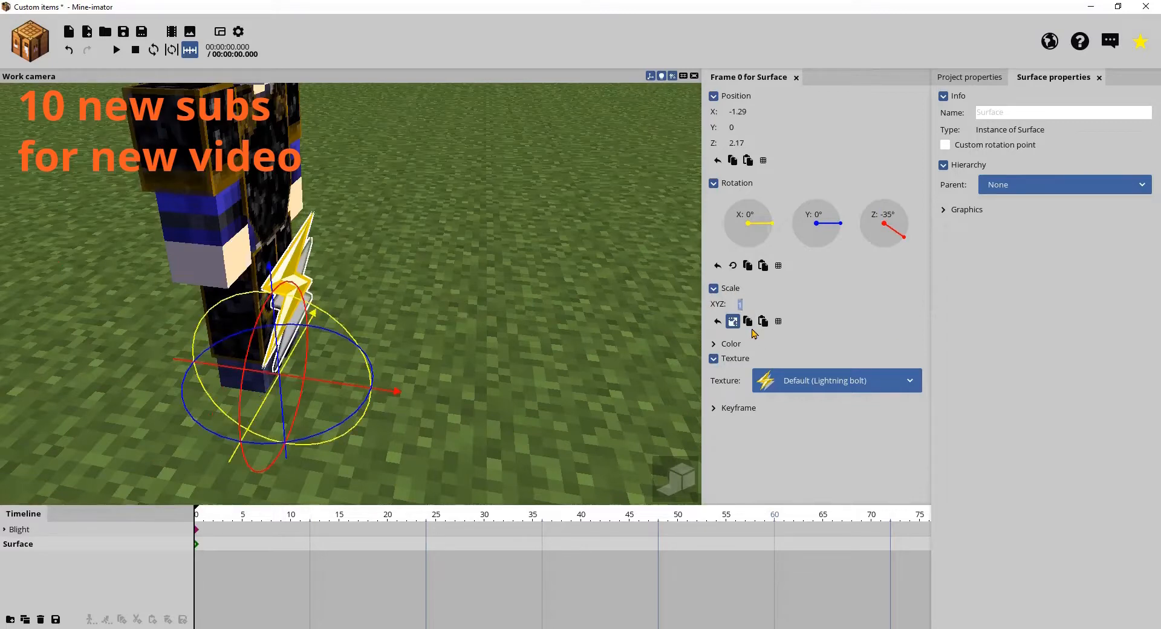
pyautogui.write('0.')
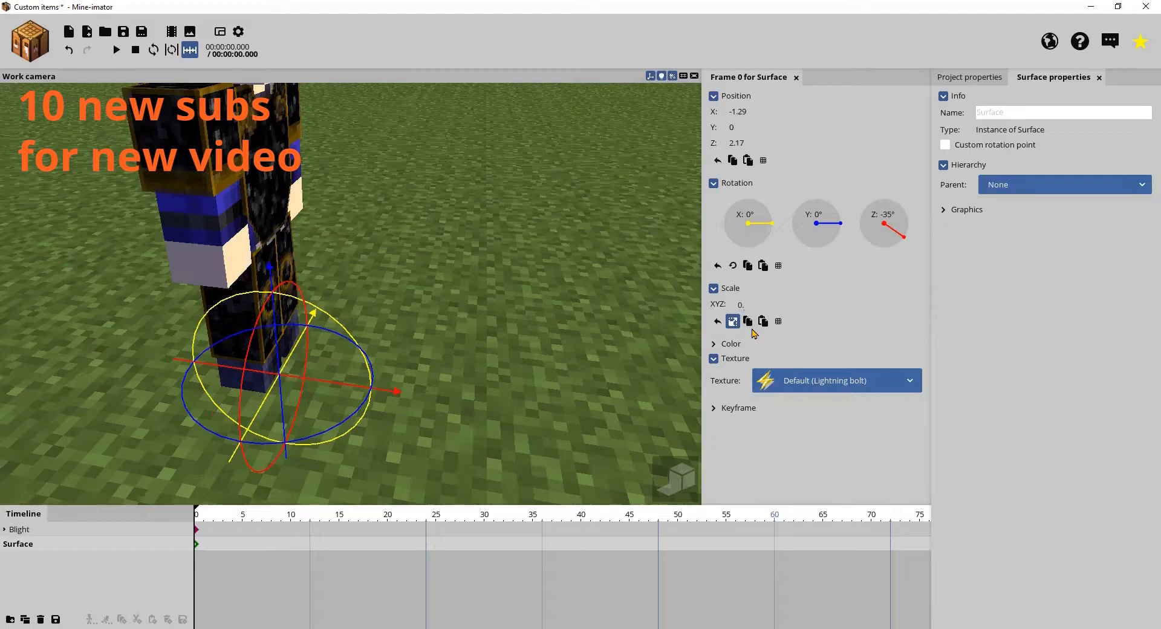
pyautogui.write('40')
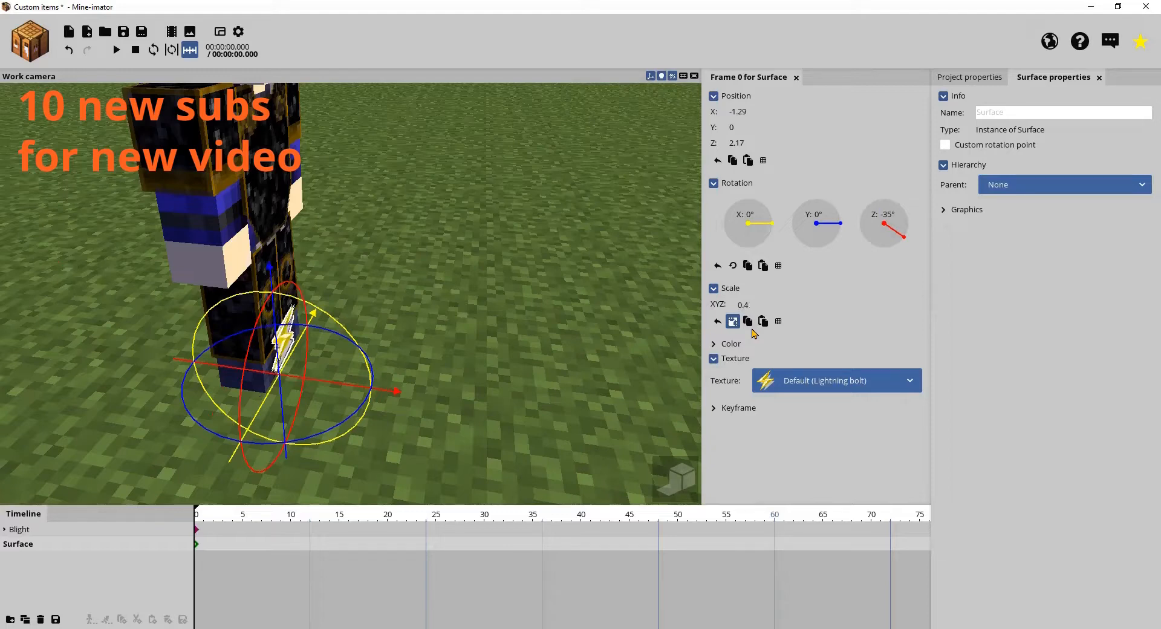
pyautogui.press('BackSpace')
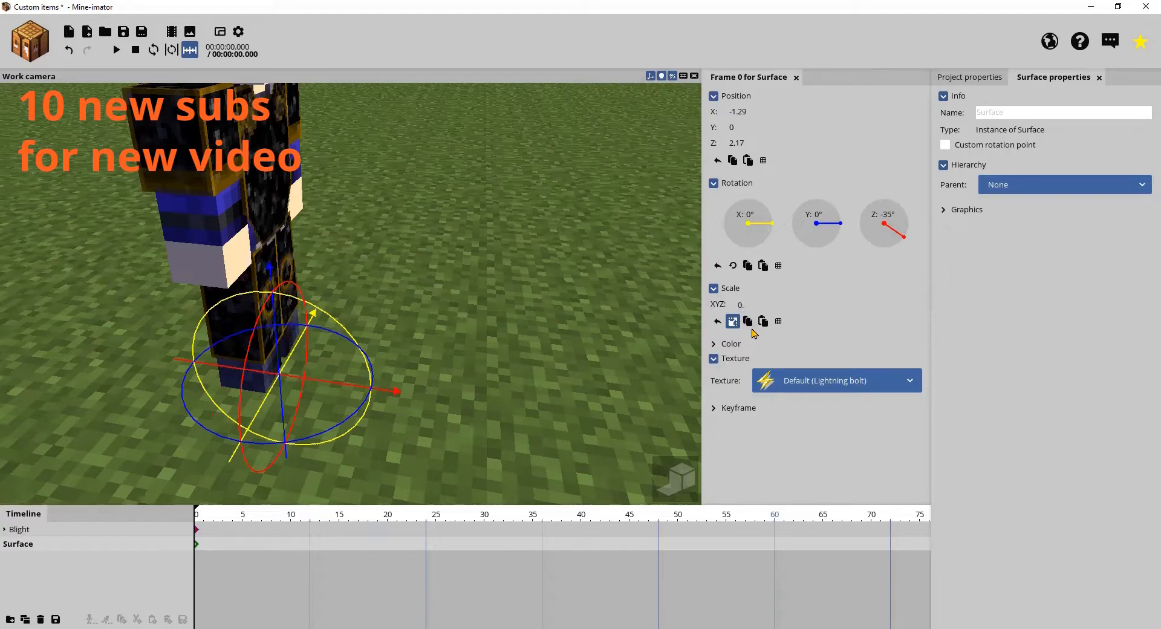
pyautogui.write('70')
pyautogui.click(499, 345)
pyautogui.moveTo(500, 345); pyautogui.dragTo(399, 306)
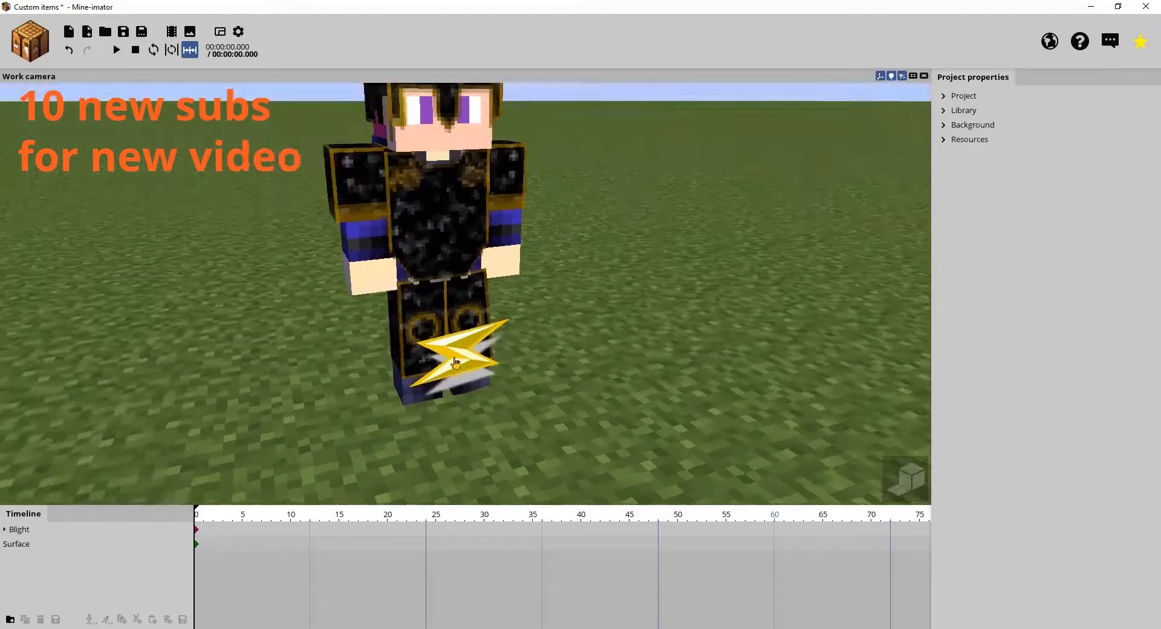
# Set the lightning bolt surface's uniform scale to 0.5
pyautogui.click(458, 365)
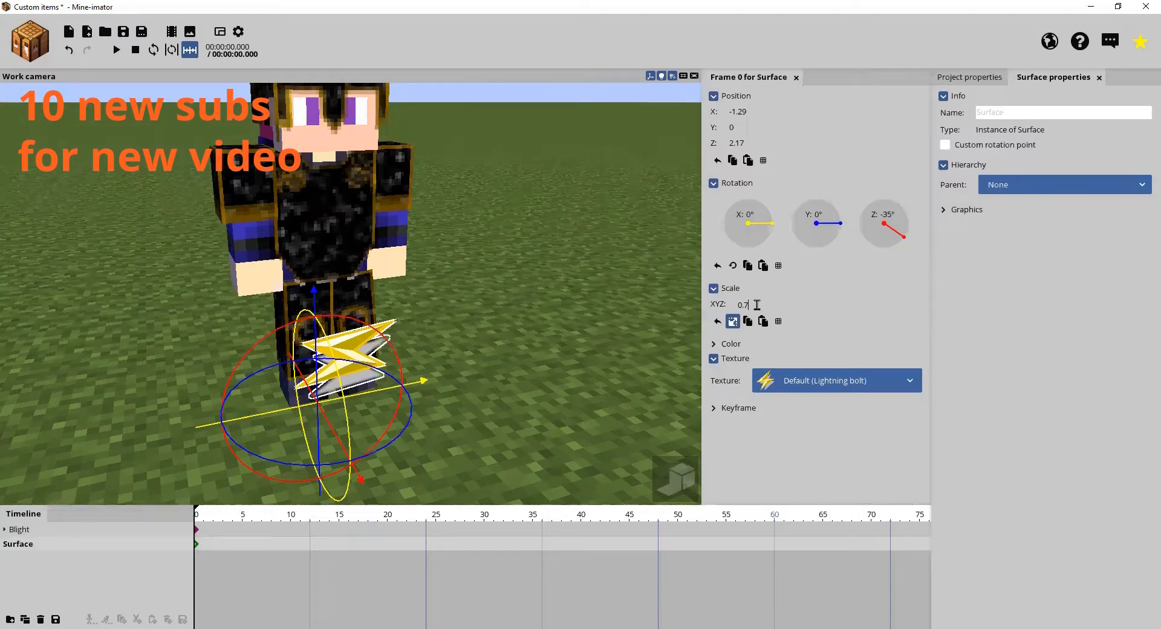
pyautogui.write('4')
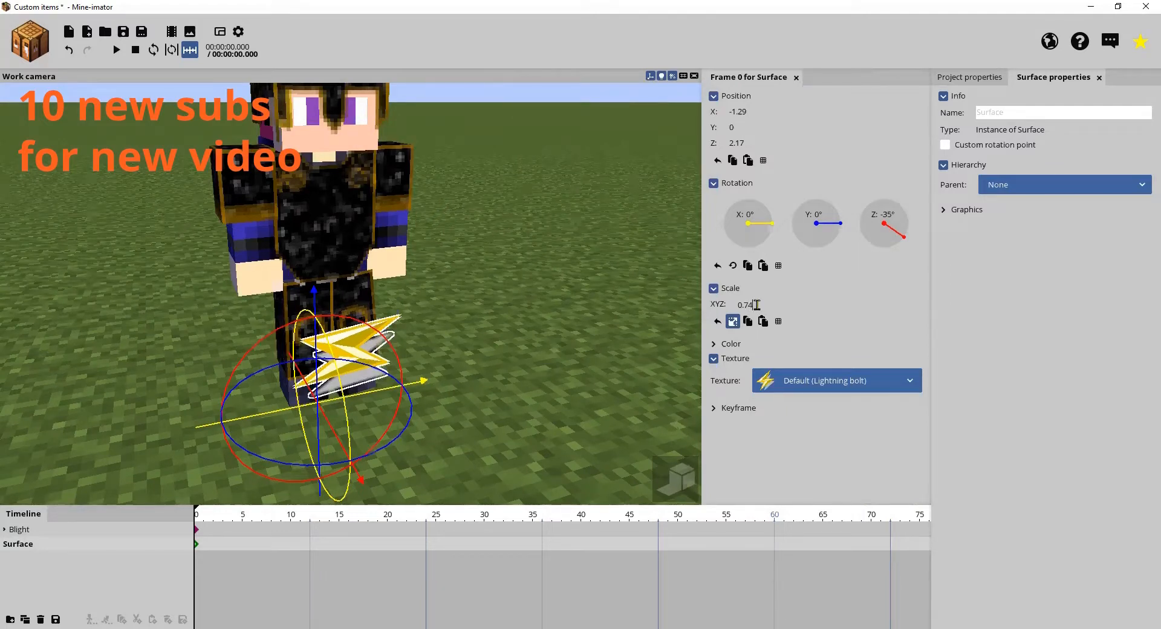
pyautogui.press('BackSpace')
pyautogui.press('BackSpace')
pyautogui.write('4')
pyautogui.press('BackSpace')
pyautogui.write('5')
# Raise the lightning bolt to the front of the character's chest, at about X -2.62, Y 16.97, Z 3.13
pyautogui.moveTo(316, 303); pyautogui.dragTo(363, 278)
pyautogui.moveTo(206, 259); pyautogui.dragTo(180, 253)
pyautogui.click(557, 396)
pyautogui.moveTo(558, 396); pyautogui.dragTo(544, 379, button='right')
pyautogui.moveTo(556, 396); pyautogui.dragTo(560, 396)
pyautogui.moveTo(397, 317); pyautogui.dragTo(354, 316)
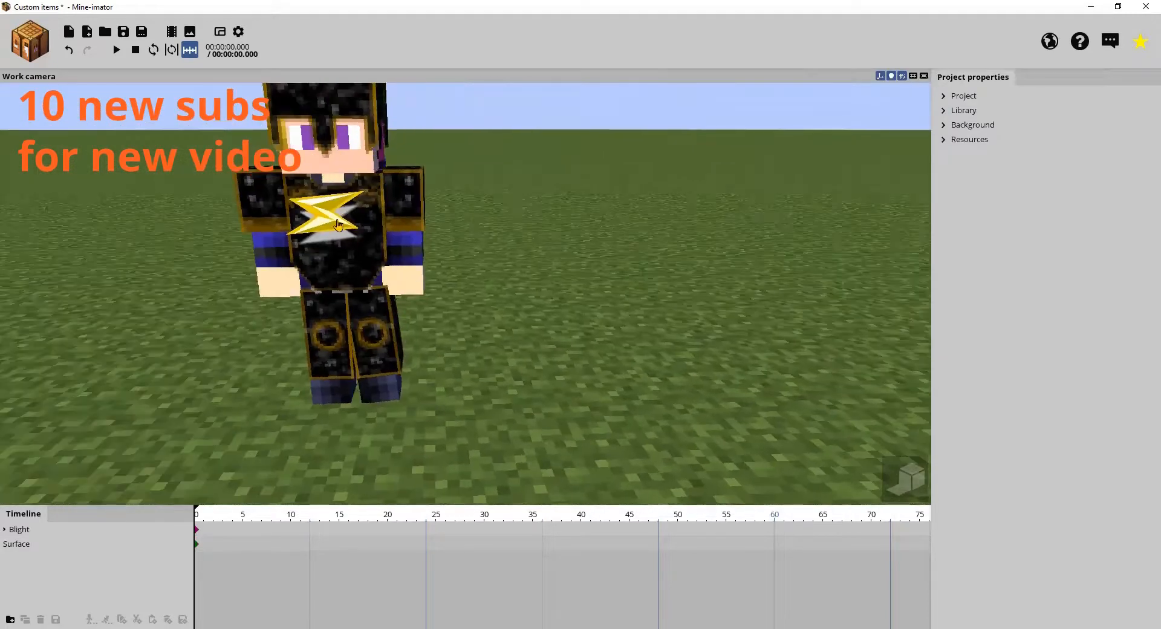
pyautogui.click(338, 225)
pyautogui.moveTo(298, 253); pyautogui.dragTo(303, 252)
# Push the lightning bolt back against the chestplate, to about Z 2.38
pyautogui.click(482, 381)
pyautogui.press('w')
pyautogui.moveTo(483, 381); pyautogui.dragTo(482, 381, button='right')
pyautogui.press('w')
pyautogui.press('a')
pyautogui.press('d')
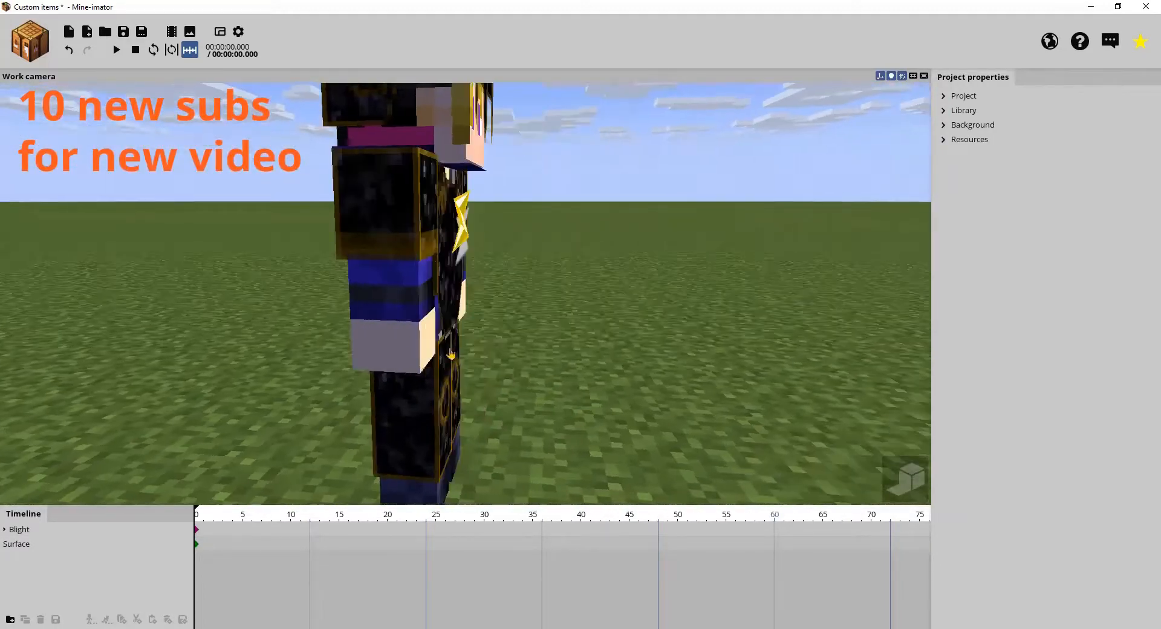
pyautogui.click(466, 230)
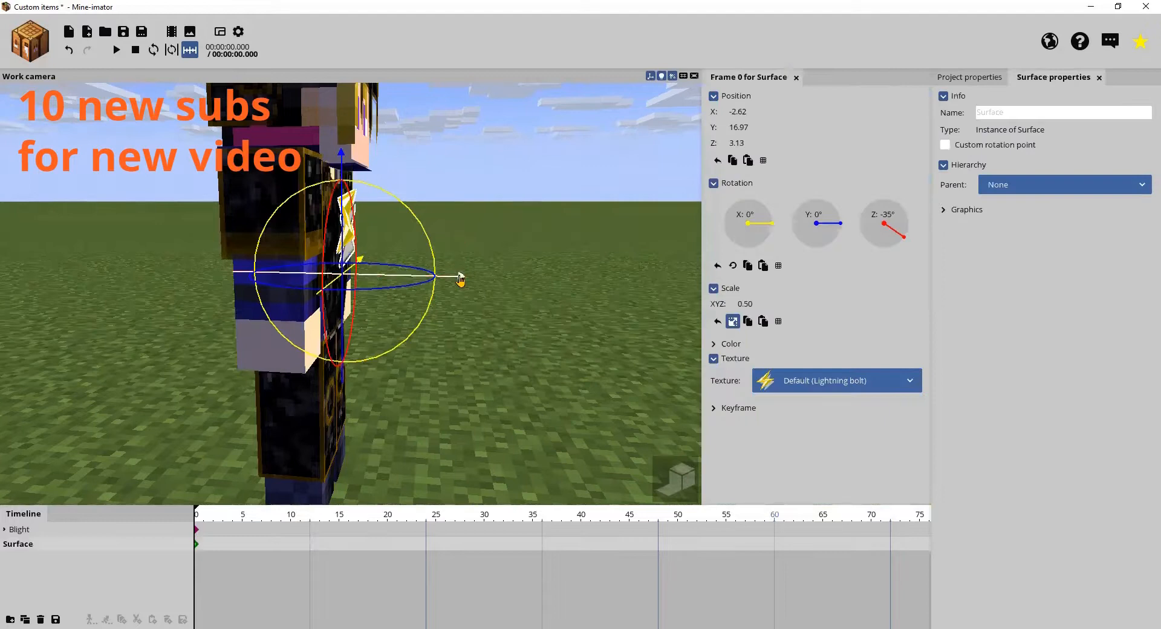
pyautogui.moveTo(460, 279); pyautogui.dragTo(448, 282)
pyautogui.click(495, 374)
pyautogui.moveTo(495, 374); pyautogui.dragTo(370, 385, button='right')
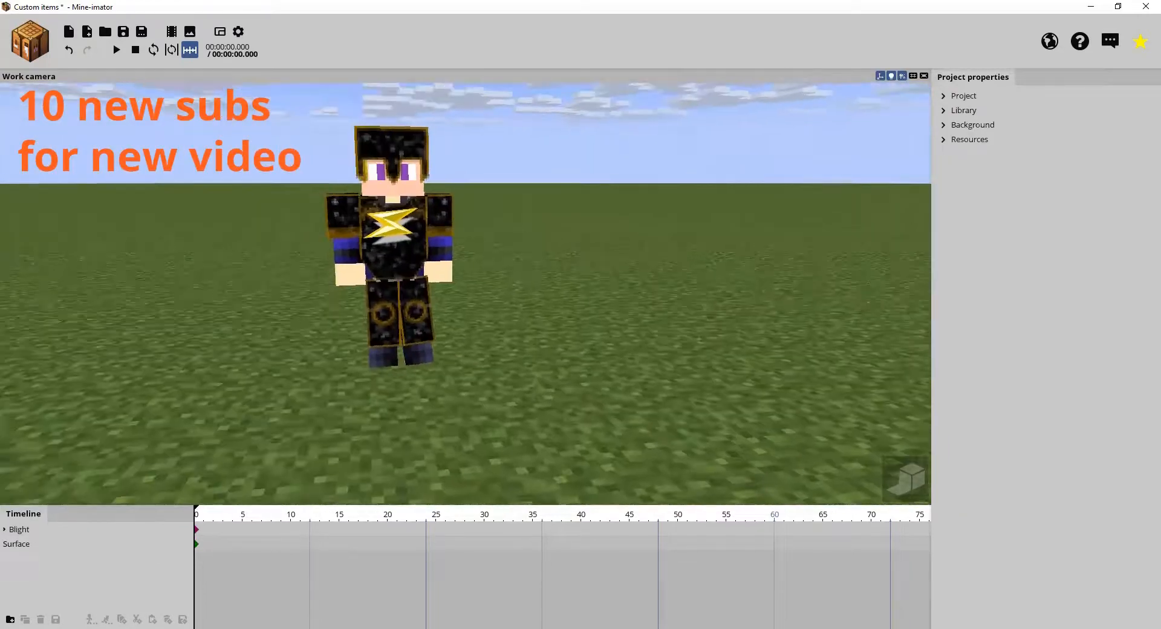
# Parent the lightning bolt surface to Blight's Chestplate
pyautogui.click(383, 236)
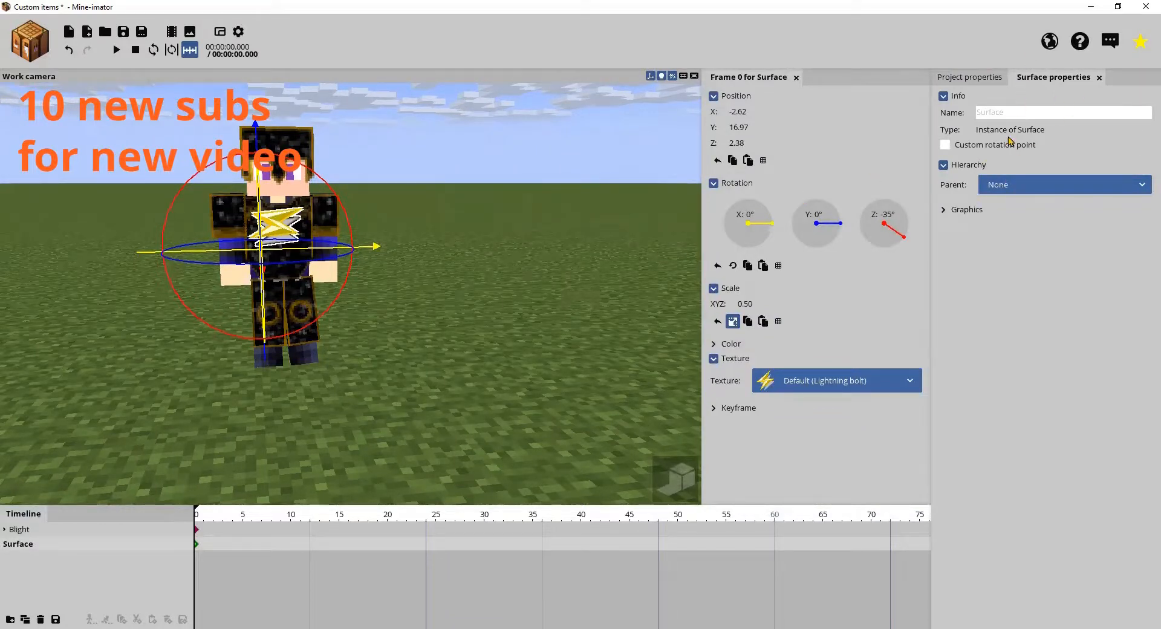
pyautogui.click(1010, 187)
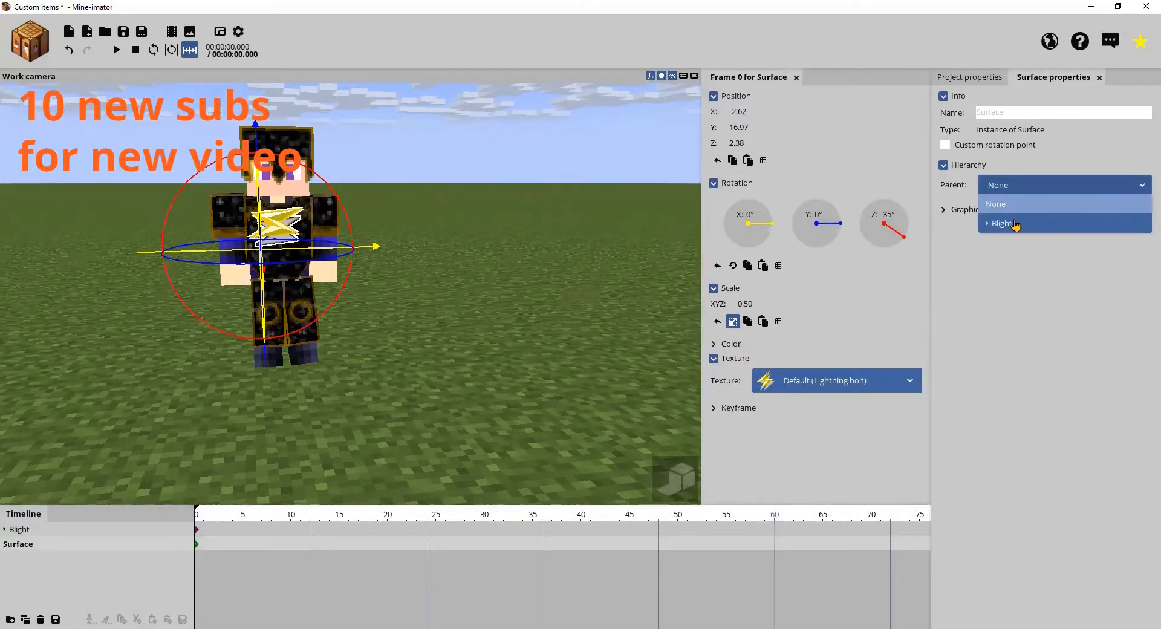
pyautogui.click(987, 224)
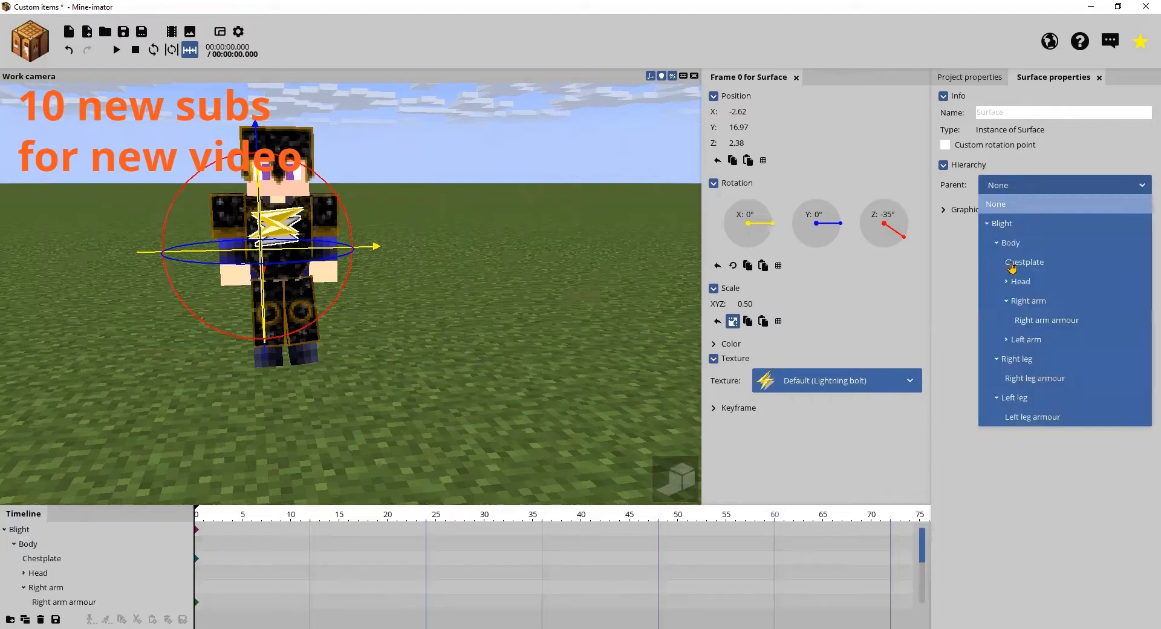
pyautogui.click(1012, 263)
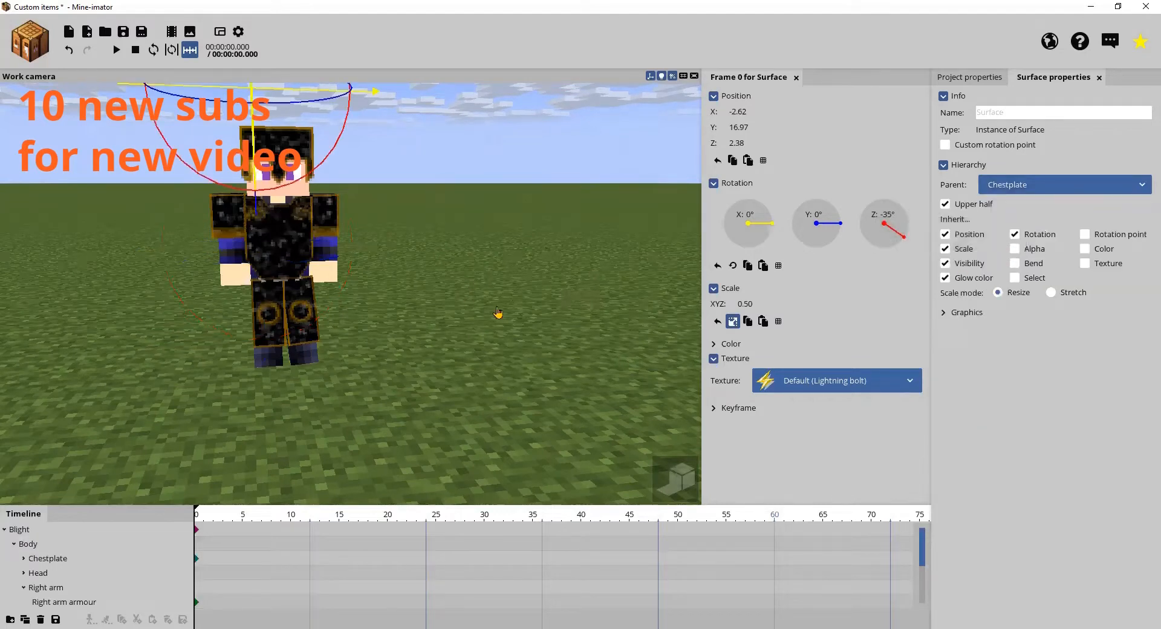
# Lower the parented lightning bolt from above the head onto the chest, to about Y -2.03
pyautogui.moveTo(496, 311); pyautogui.dragTo(484, 284, button='right')
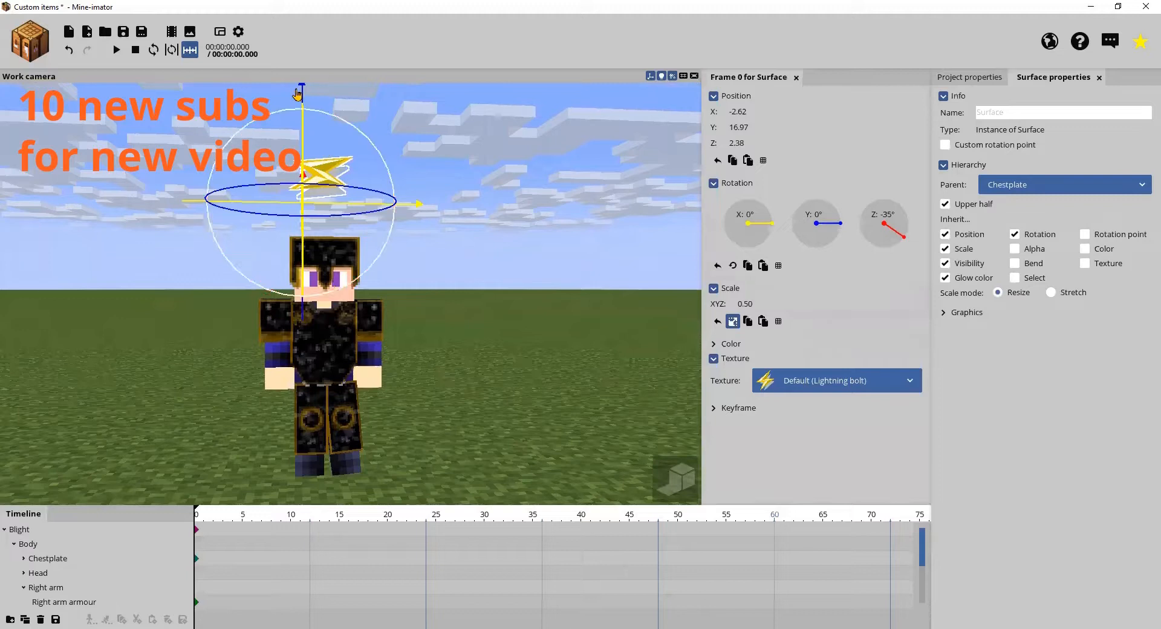
pyautogui.moveTo(305, 94); pyautogui.dragTo(303, 262)
pyautogui.click(532, 394)
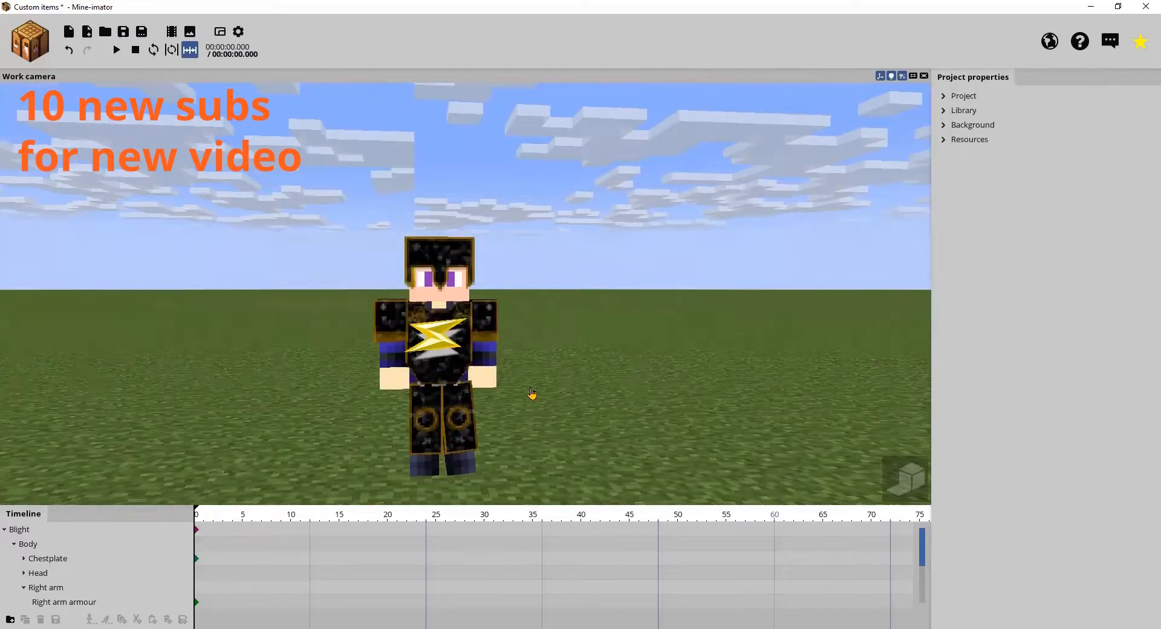
# Shift the lightning bolt slightly sideways on the chestplate, to about X -2.35
pyautogui.press('w')
pyautogui.moveTo(532, 394); pyautogui.dragTo(547, 427, button='right')
pyautogui.press('d')
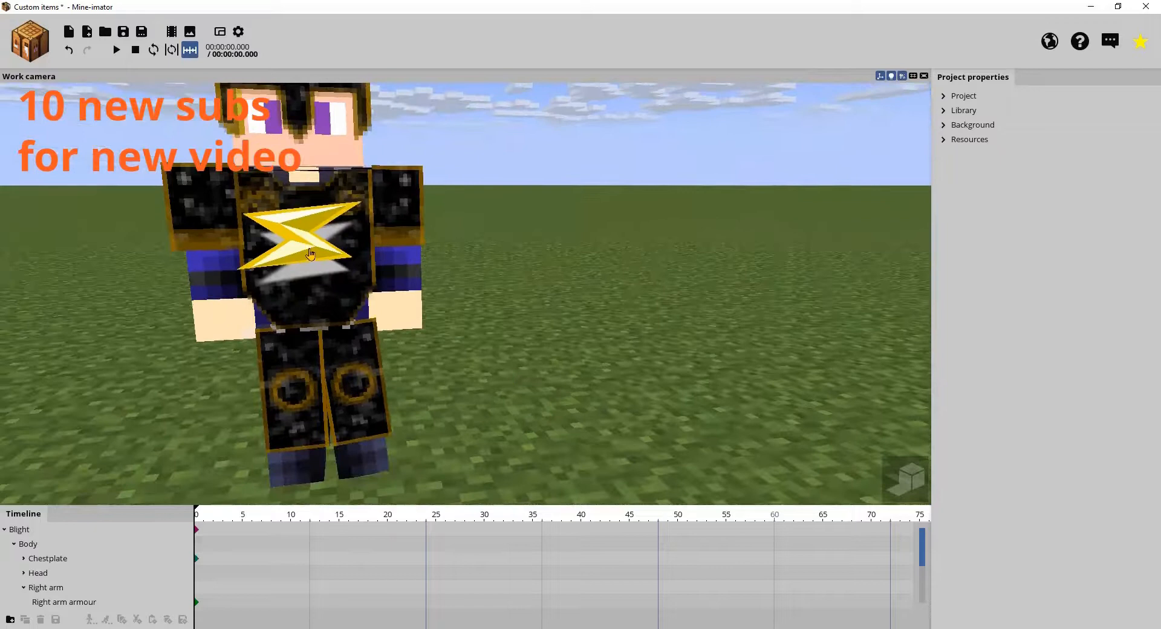
pyautogui.click(308, 253)
pyautogui.click(206, 227)
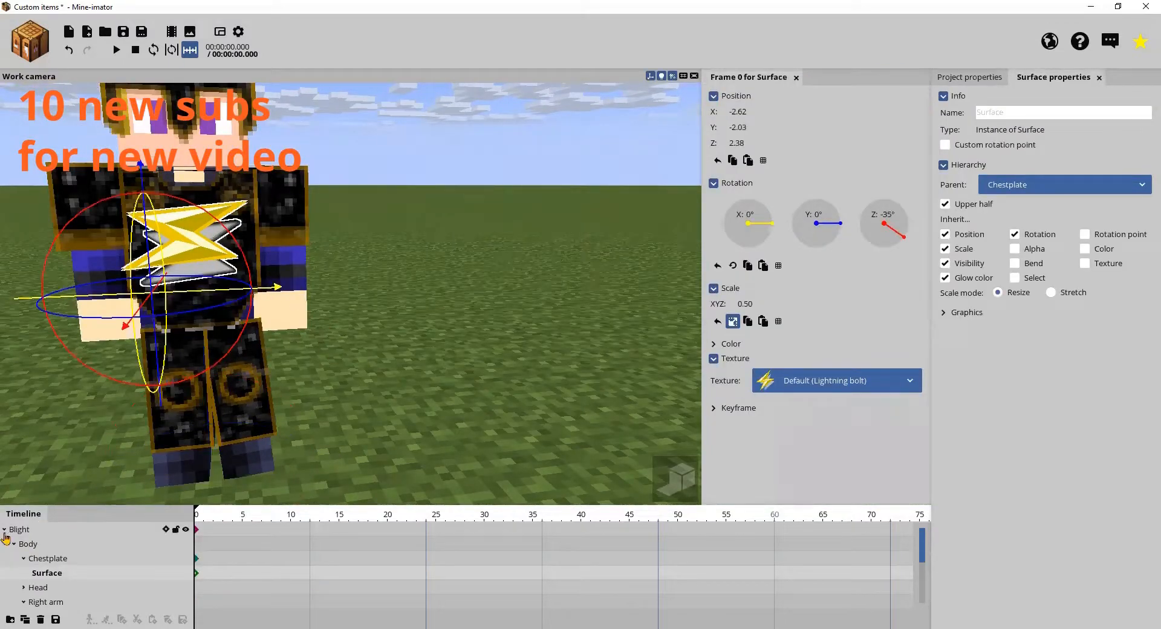
pyautogui.moveTo(268, 290); pyautogui.dragTo(276, 290)
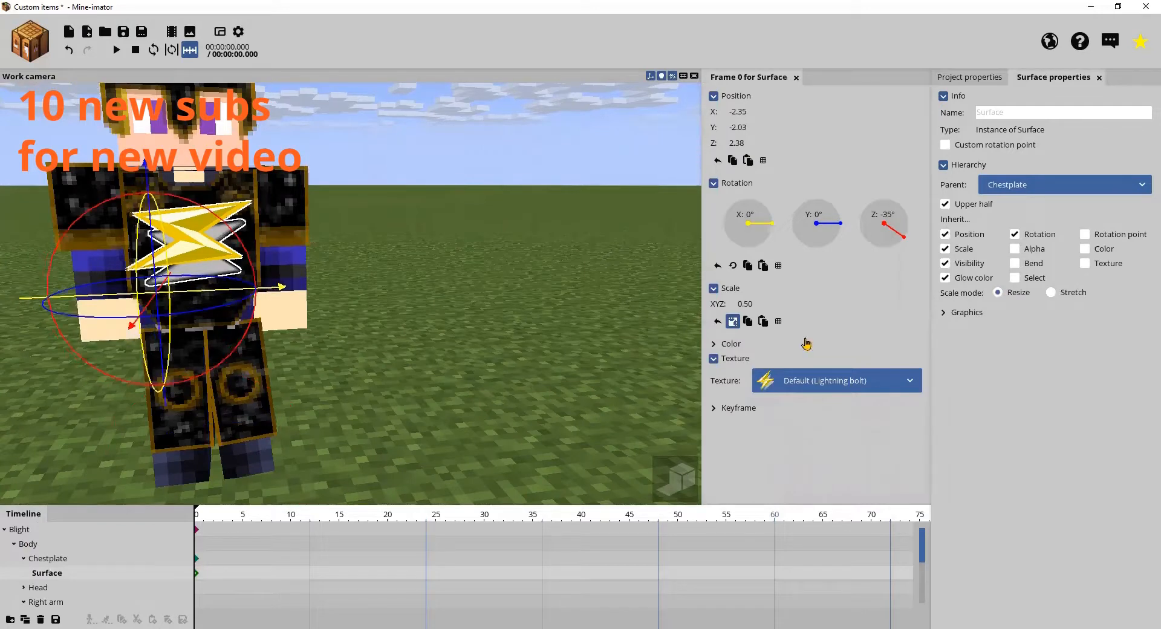
# Set the lightning bolt's uniform scale to 0.4 and raise it slightly on the chestplate
pyautogui.click(745, 304)
pyautogui.write('0.4')
pyautogui.press('Return')
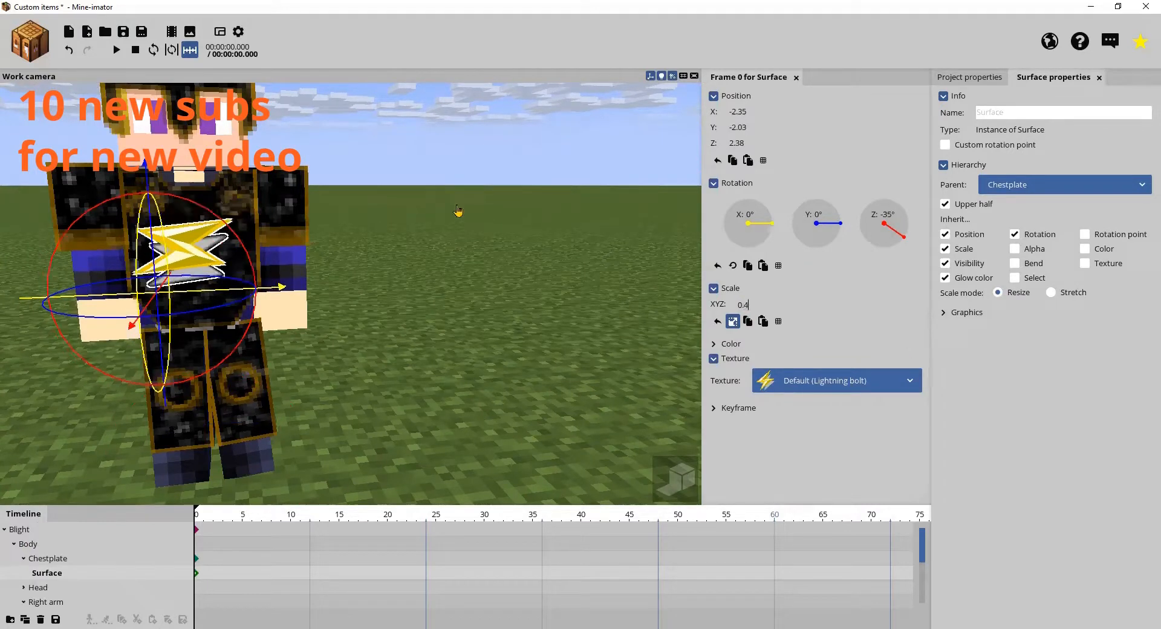
pyautogui.moveTo(155, 177); pyautogui.dragTo(155, 133)
pyautogui.click(499, 384)
pyautogui.press('s')
pyautogui.moveTo(499, 385); pyautogui.dragTo(507, 390, button='right')
pyautogui.press('a')
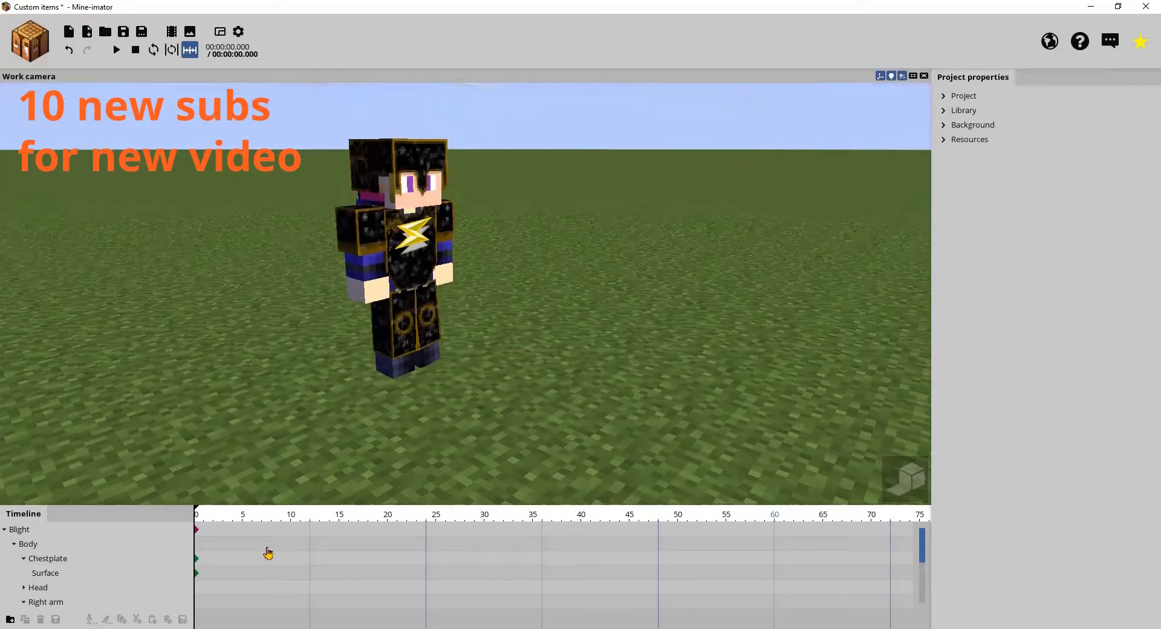
# Keyframe Blight at frame 20 by moving the whole character far forward along Z
pyautogui.click(387, 529)
pyautogui.click(416, 288)
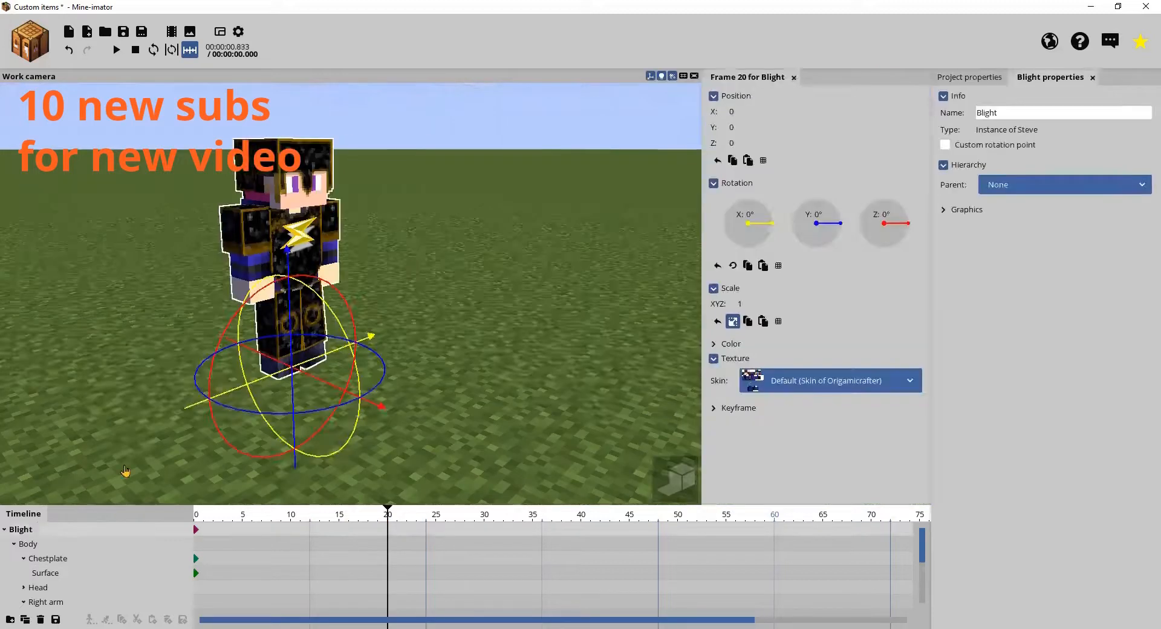
pyautogui.moveTo(380, 410); pyautogui.dragTo(92, 339)
pyautogui.moveTo(92, 339); pyautogui.dragTo(187, 331, button='right')
pyautogui.press('s')
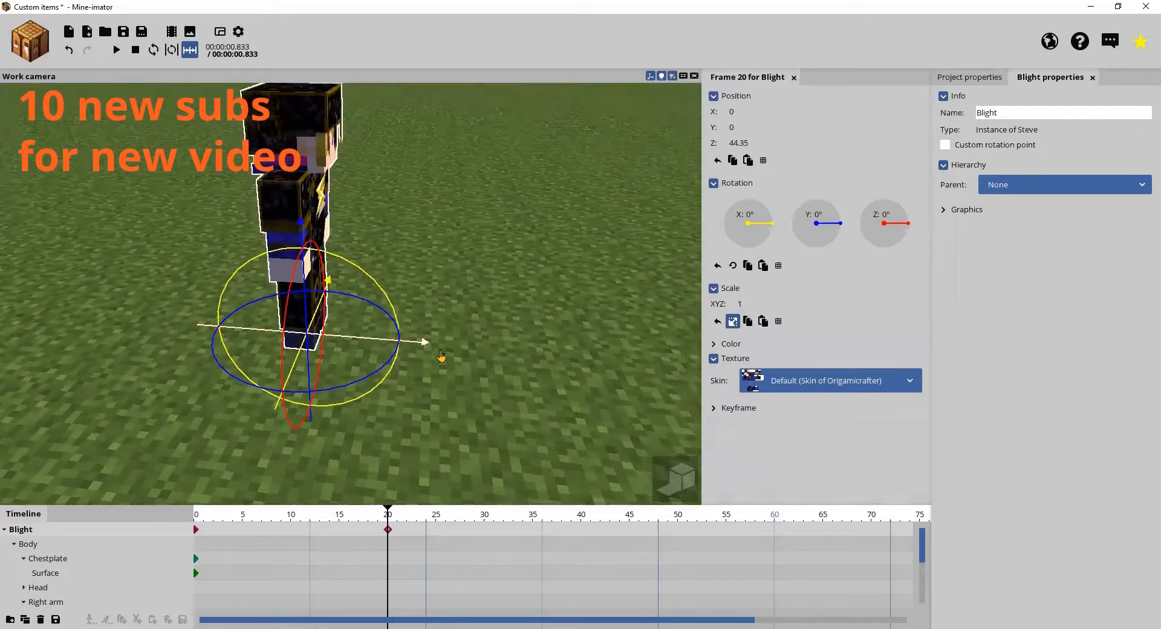
pyautogui.moveTo(361, 341); pyautogui.dragTo(519, 317)
# Generate a run cycle for Blight between the keyframes at frames 0 and 20
pyautogui.click(196, 530)
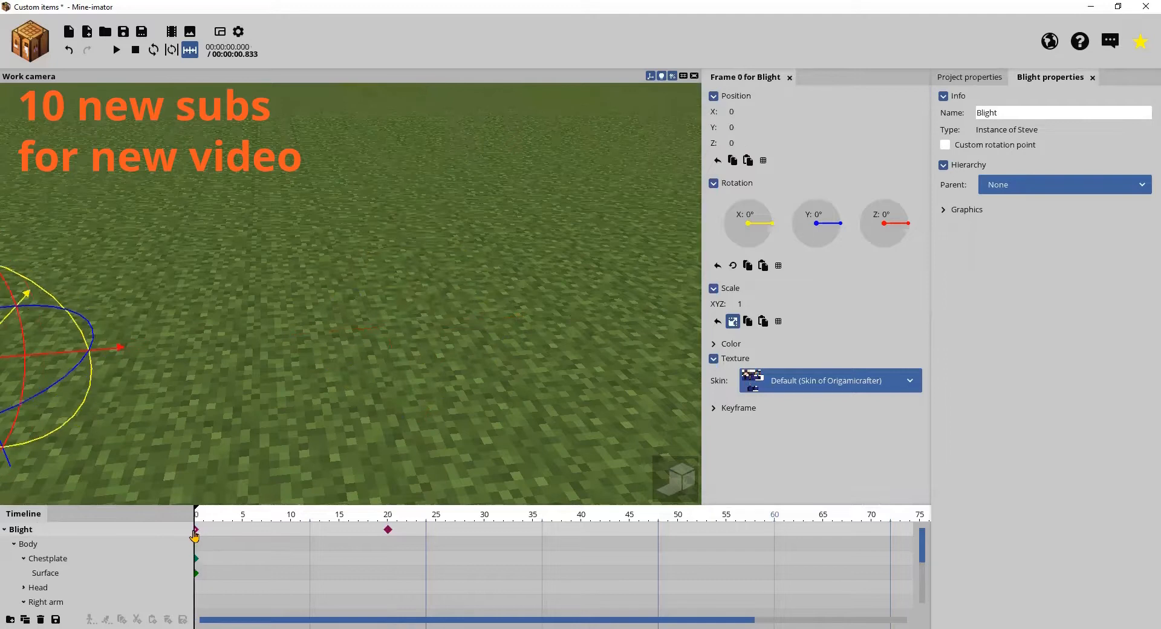
pyautogui.click(196, 533)
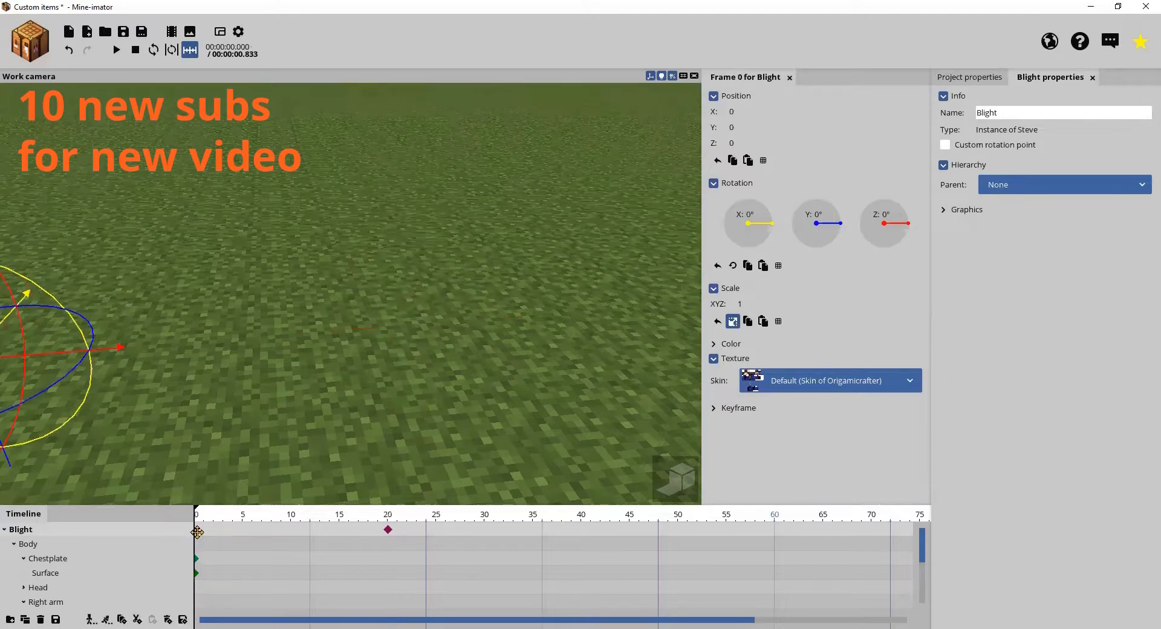
pyautogui.click(107, 617)
# Play the animation from the start, viewing the running character from the front
pyautogui.click(300, 363)
pyautogui.moveTo(300, 363); pyautogui.dragTo(292, 351, button='right')
pyautogui.press('s')
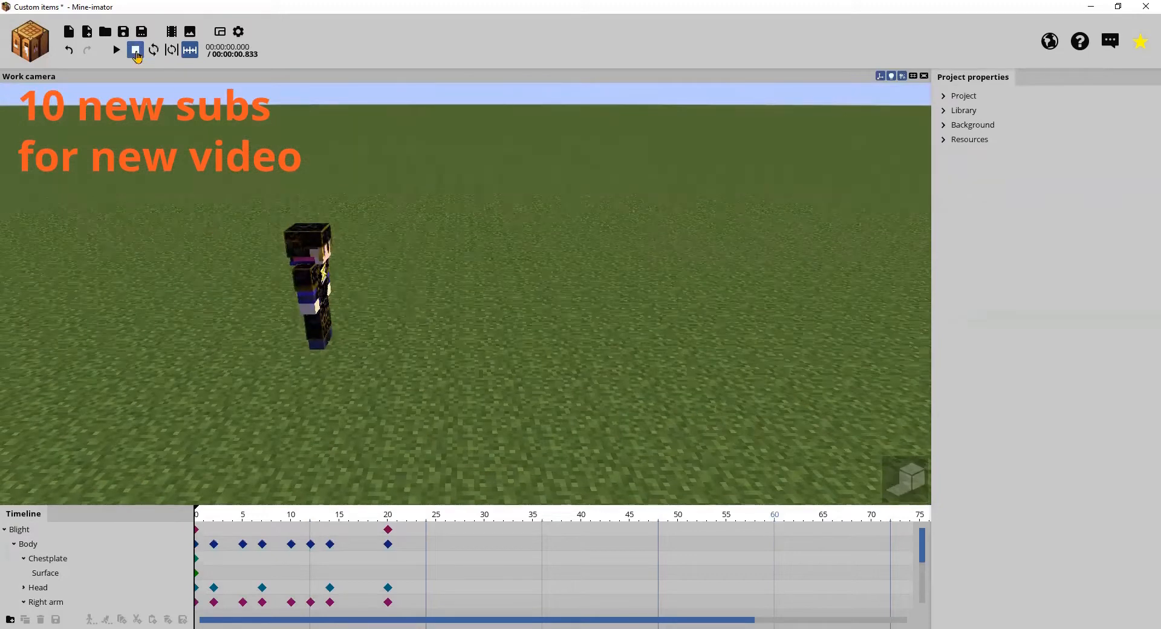
pyautogui.press('d')
pyautogui.moveTo(410, 203); pyautogui.dragTo(109, 190, button='right')
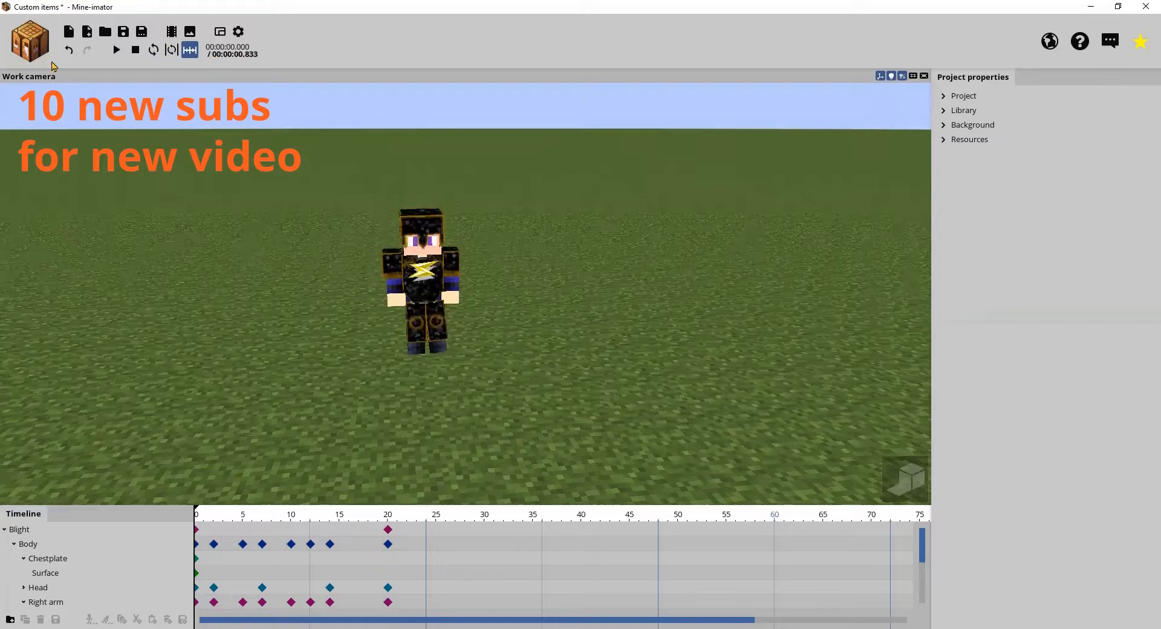
pyautogui.click(132, 52)
pyautogui.click(118, 51)
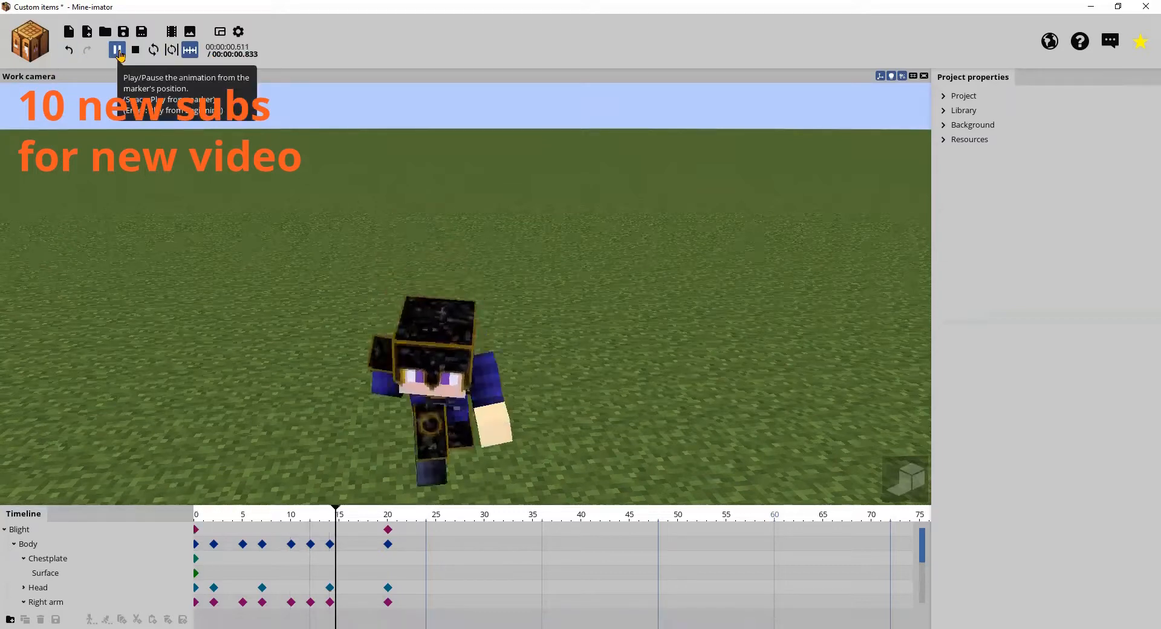
# Stop the playback and examine the lightning bolt emblem on Blight's chestplate up close from the front and side
pyautogui.click(133, 52)
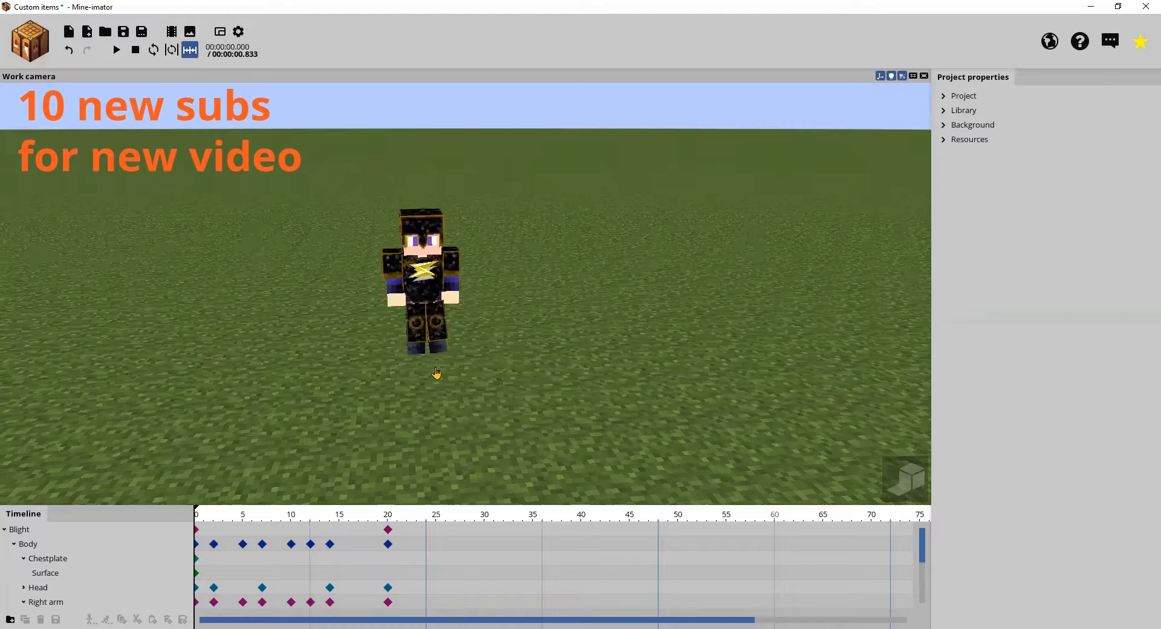
pyautogui.moveTo(424, 272); pyautogui.dragTo(459, 277, button='right')
pyautogui.press('w')
pyautogui.press('a')
pyautogui.press('a')
pyautogui.press('d')
pyautogui.press('s')
pyautogui.press('w')
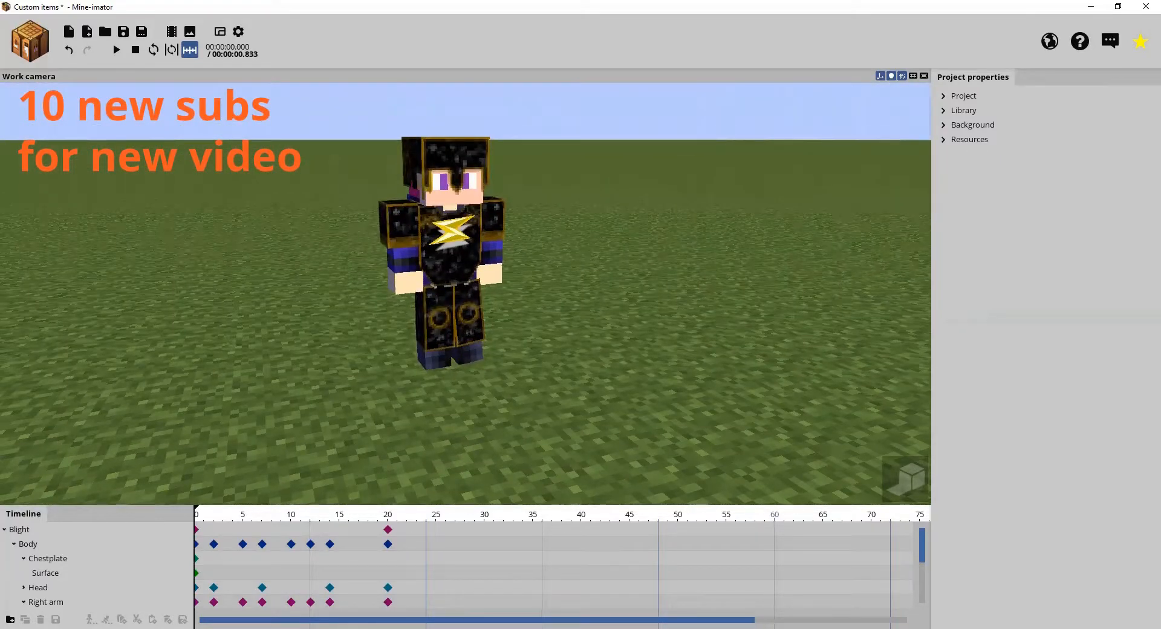
pyautogui.moveTo(459, 277); pyautogui.dragTo(437, 268, button='right')
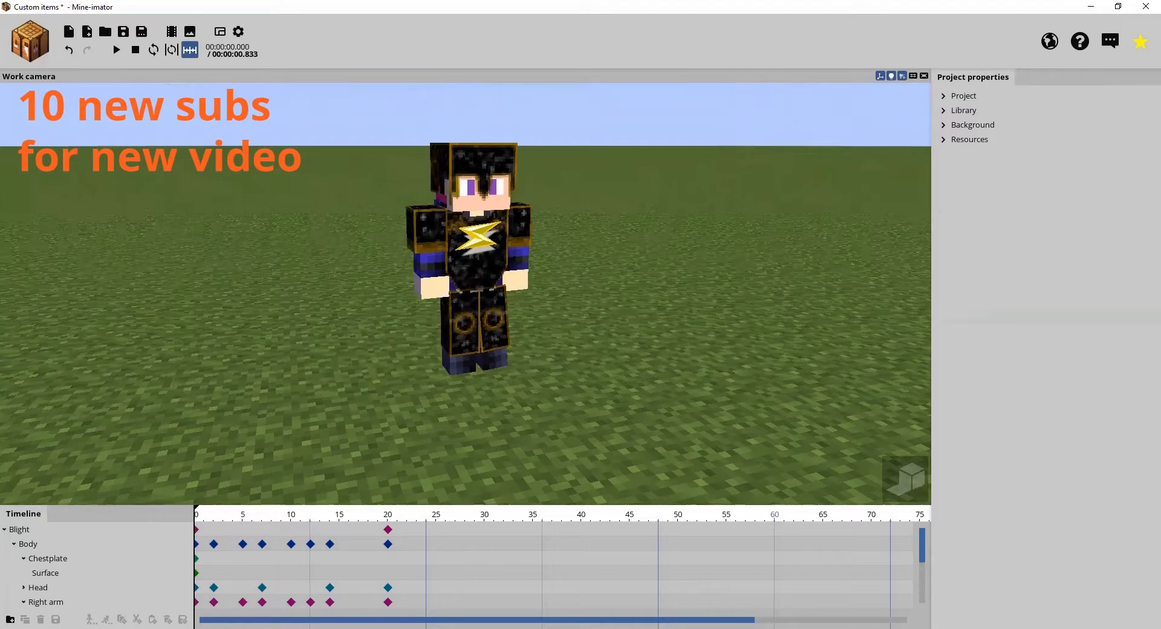
pyautogui.moveTo(437, 268); pyautogui.dragTo(455, 250, button='right')
pyautogui.press('w')
pyautogui.press('s')
pyautogui.press('w')
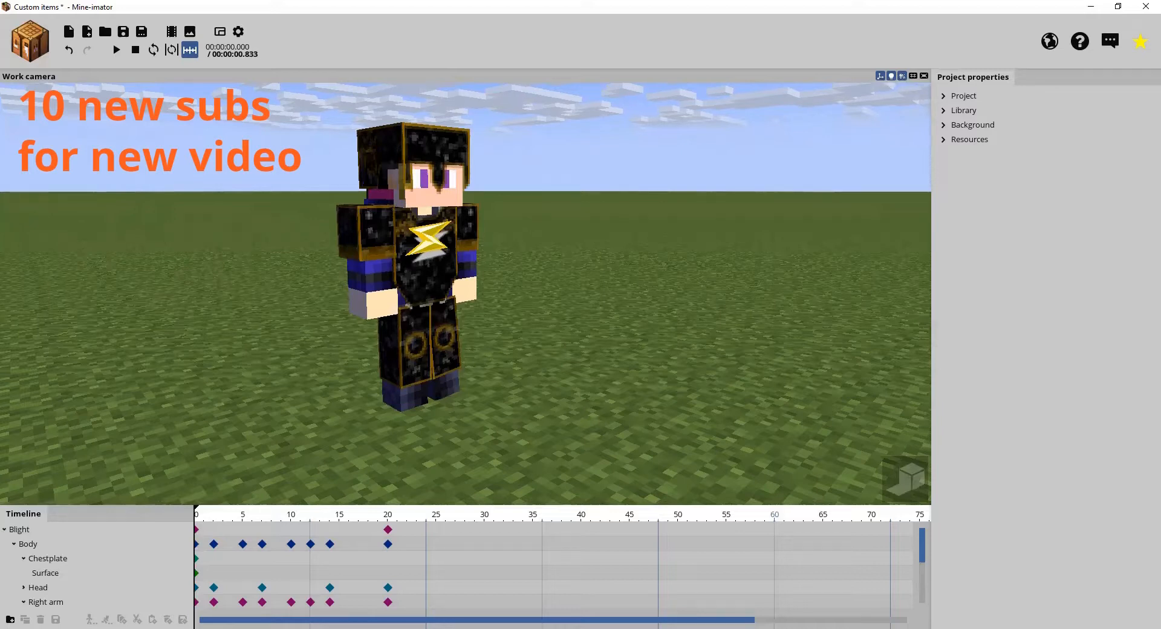
# Create a Colored Terracotta block with the color Brown and the default Minecraft texture
pyautogui.click(32, 47)
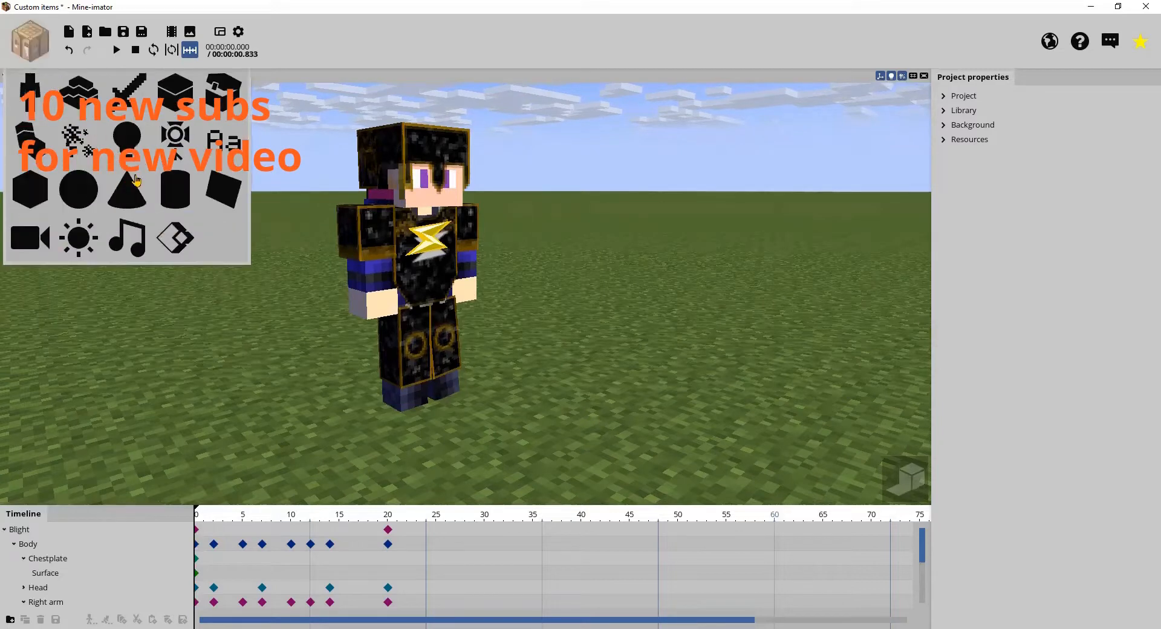
pyautogui.click(173, 96)
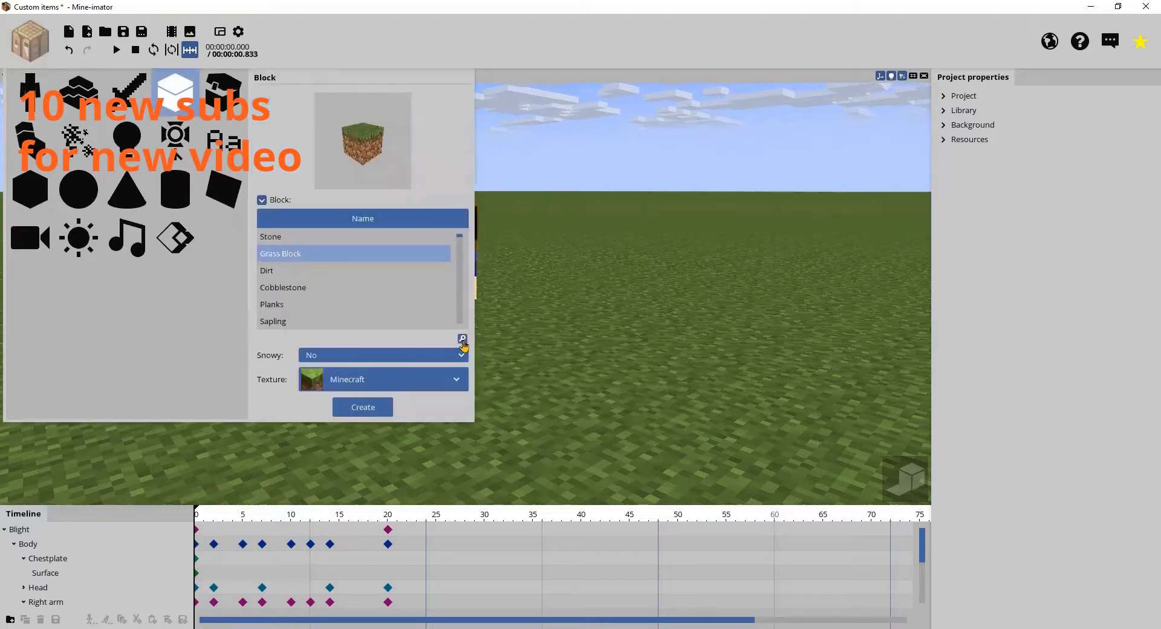
pyautogui.write('brow')
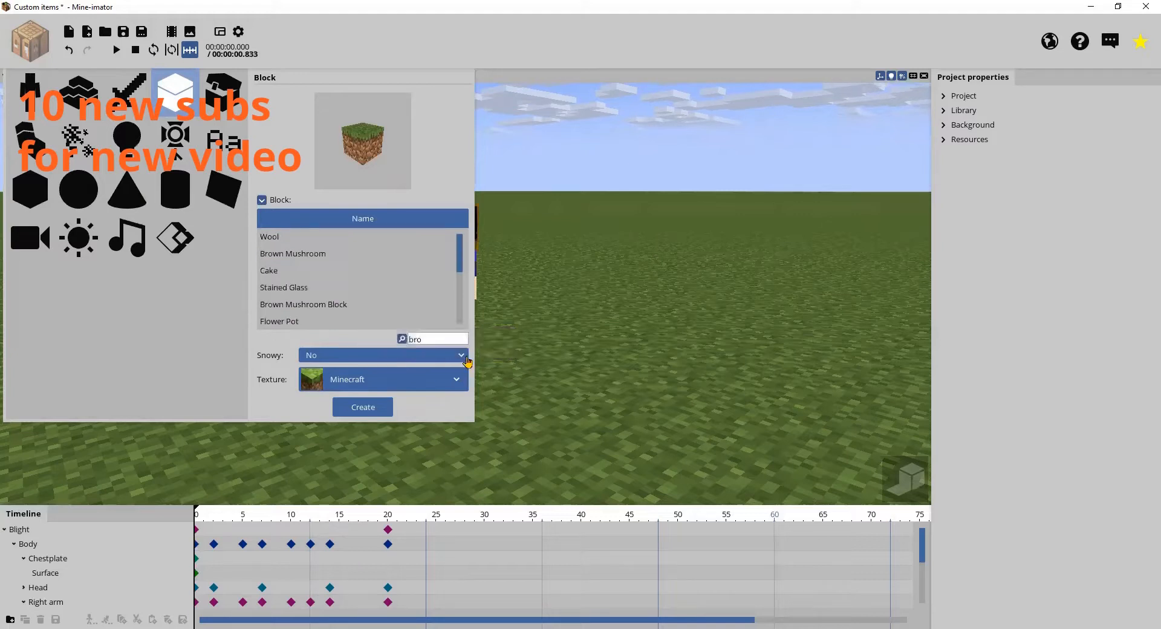
pyautogui.click(302, 304)
pyautogui.moveTo(464, 257); pyautogui.dragTo(461, 296)
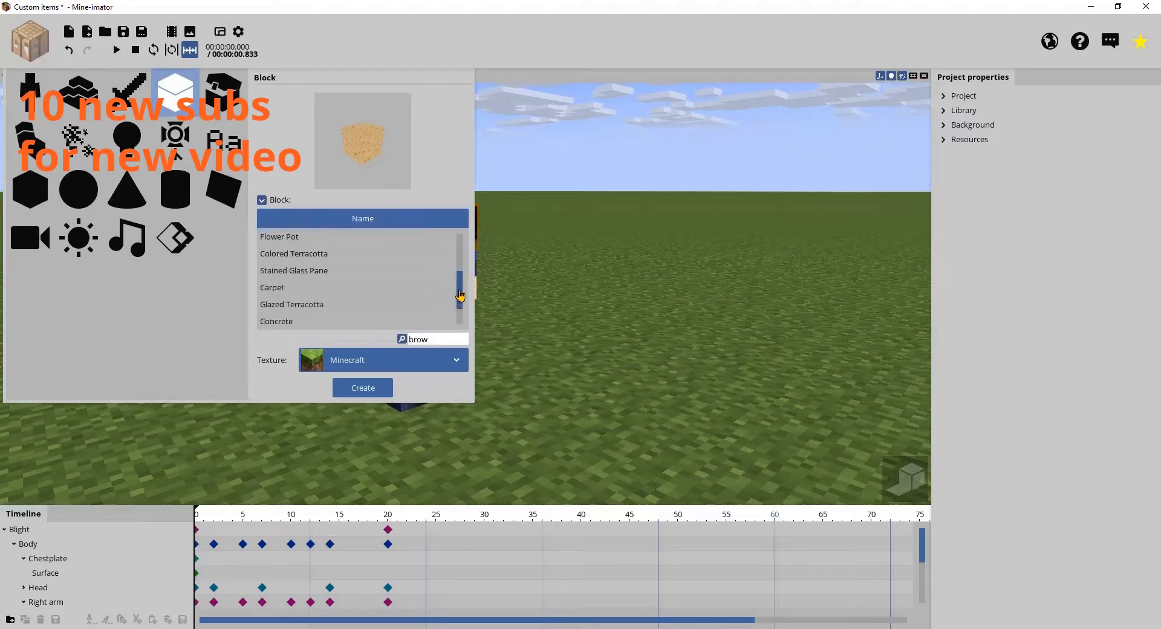
pyautogui.click(299, 259)
pyautogui.click(299, 272)
pyautogui.click(299, 254)
pyautogui.click(334, 355)
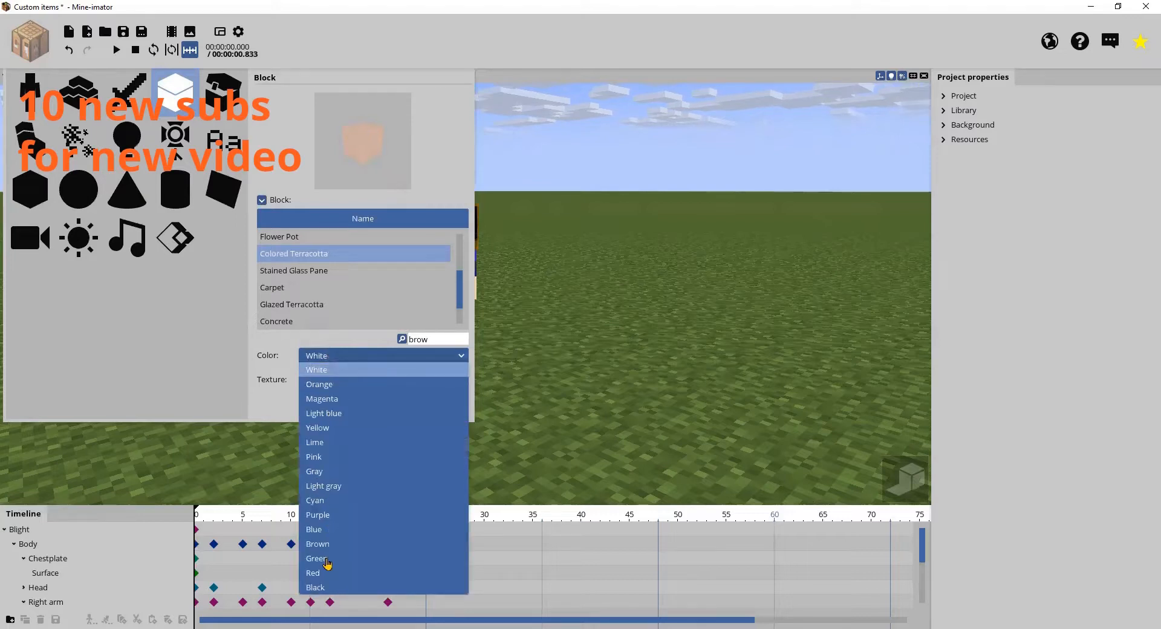
pyautogui.click(318, 544)
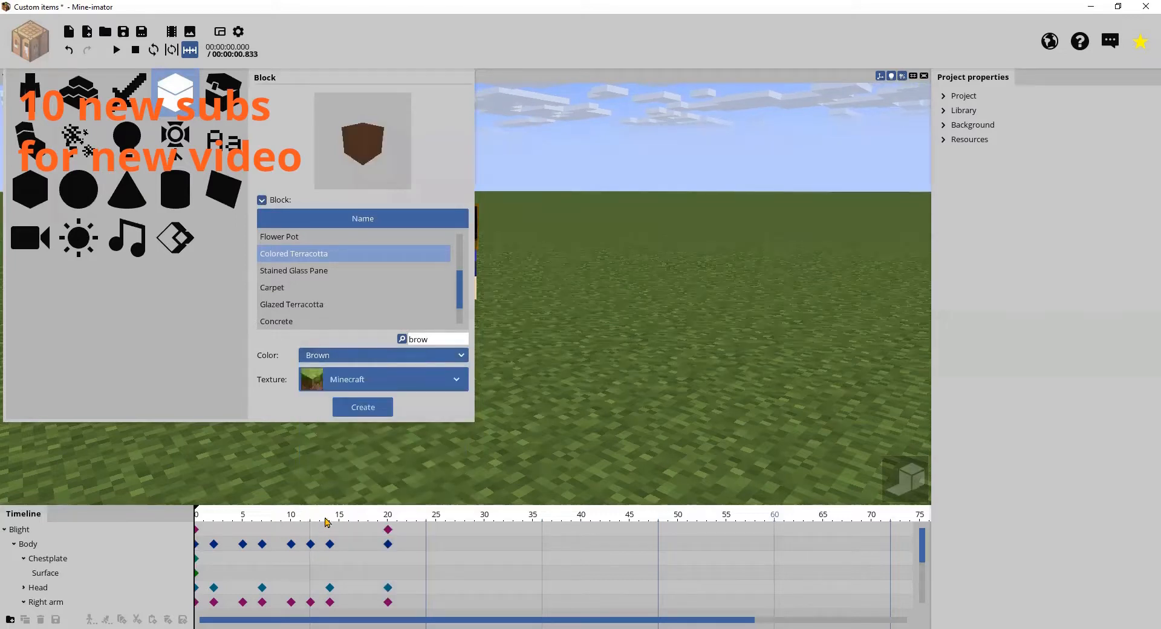
pyautogui.click(364, 408)
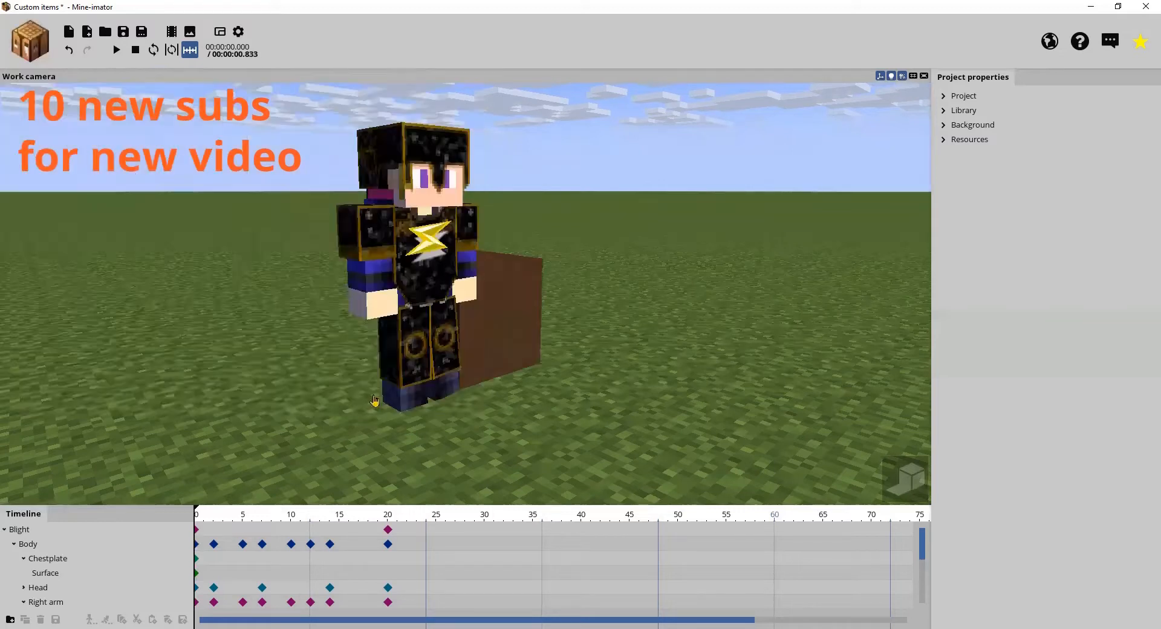
# Scale the terracotta block uniformly to 0.10 and move it in front of Blight to about Z 4.83
pyautogui.click(510, 335)
pyautogui.moveTo(746, 305); pyautogui.dragTo(750, 305)
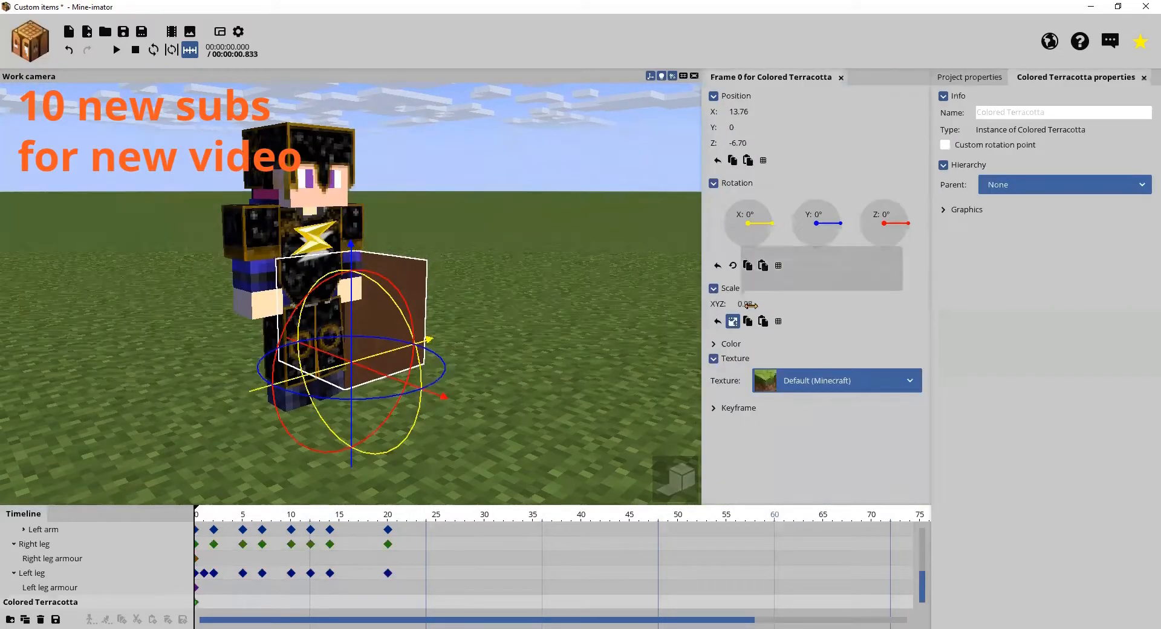
pyautogui.click(748, 304)
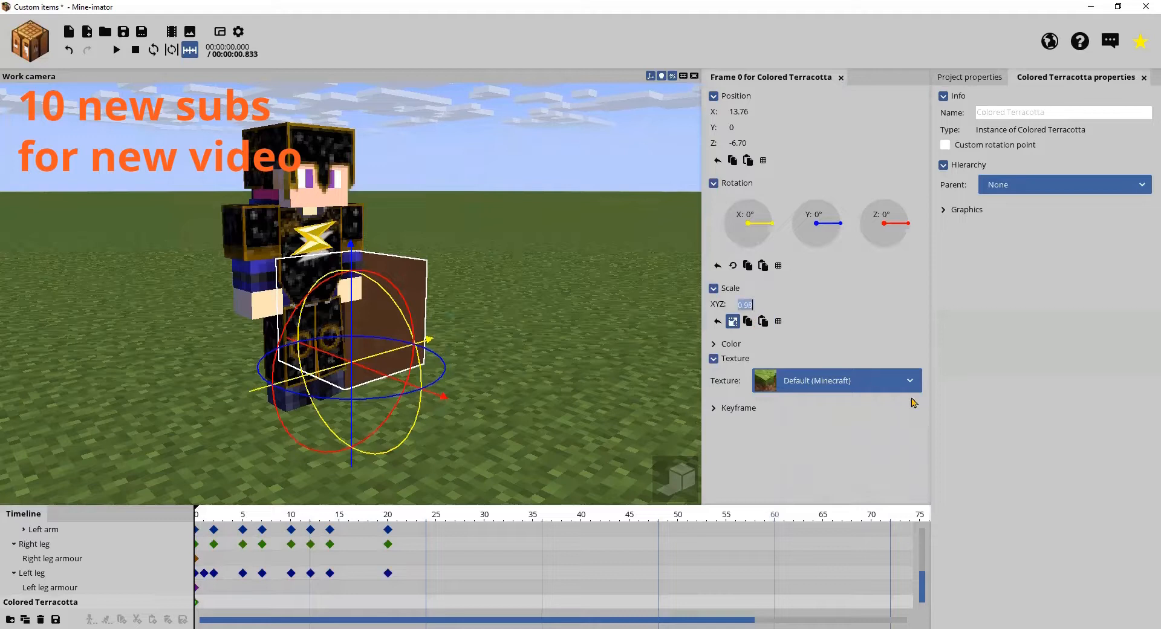
pyautogui.write('0.1')
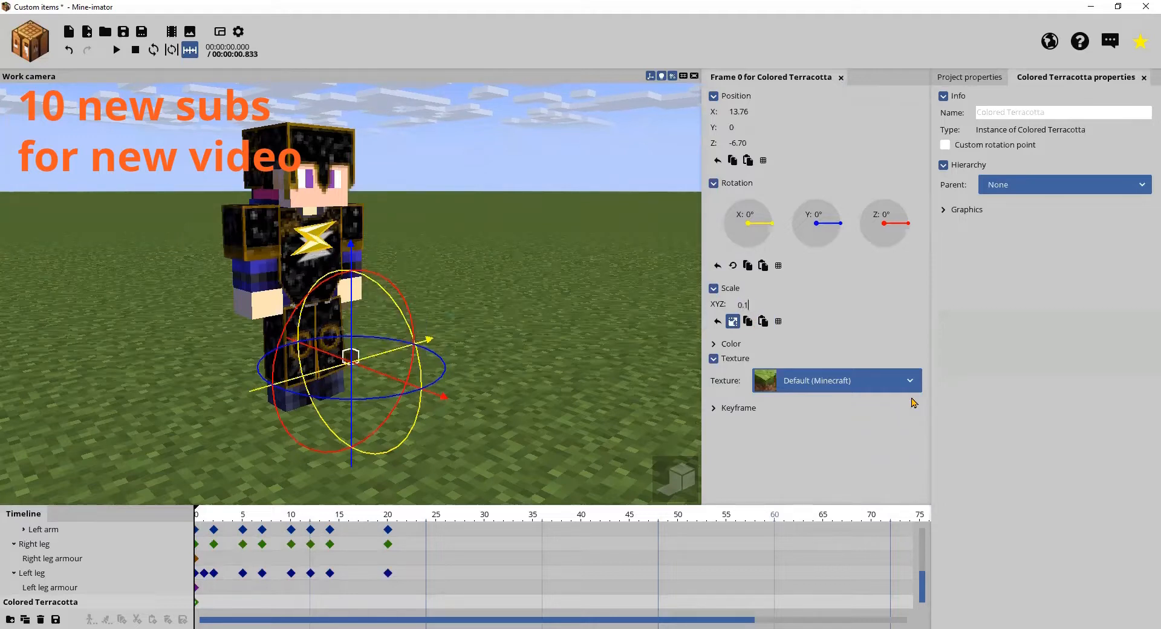
pyautogui.write('0')
pyautogui.moveTo(444, 398); pyautogui.dragTo(512, 422)
# Enable Repeat for the Colored Terracotta library block, with 20 along X, 2 along Y and 2 along Z
pyautogui.click(975, 78)
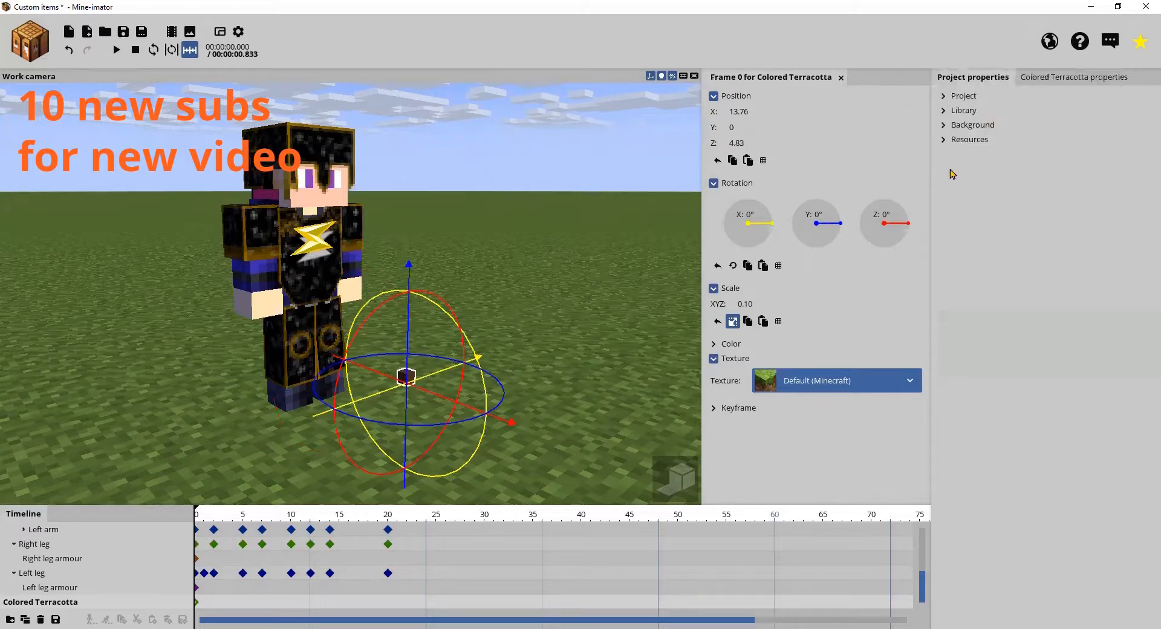
pyautogui.click(945, 125)
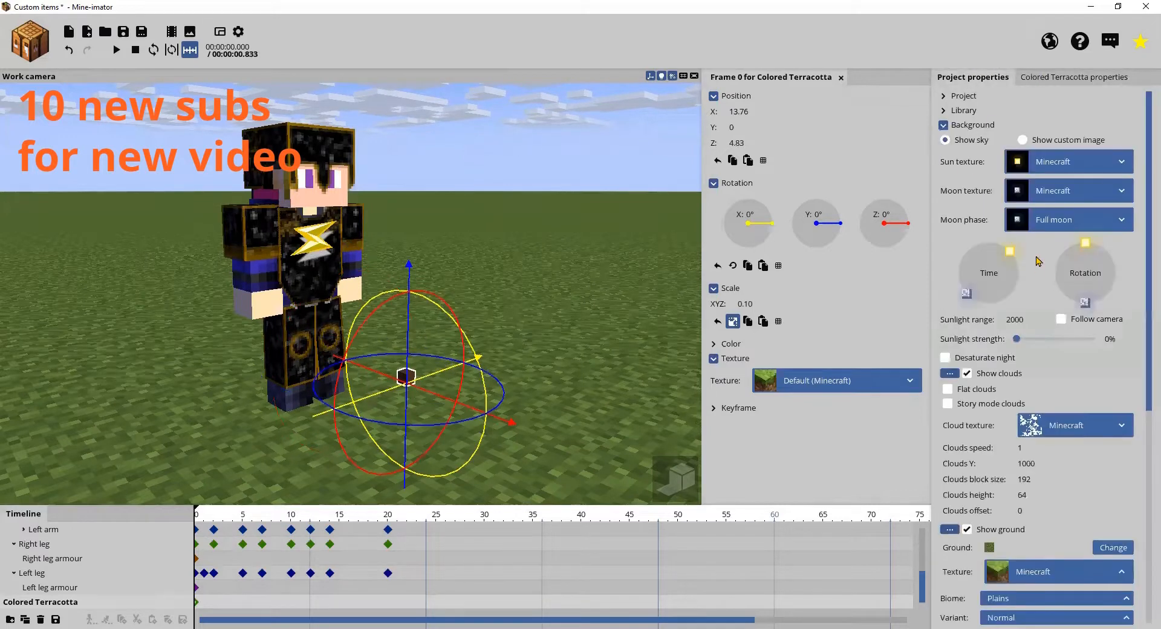
pyautogui.click(945, 125)
pyautogui.click(944, 111)
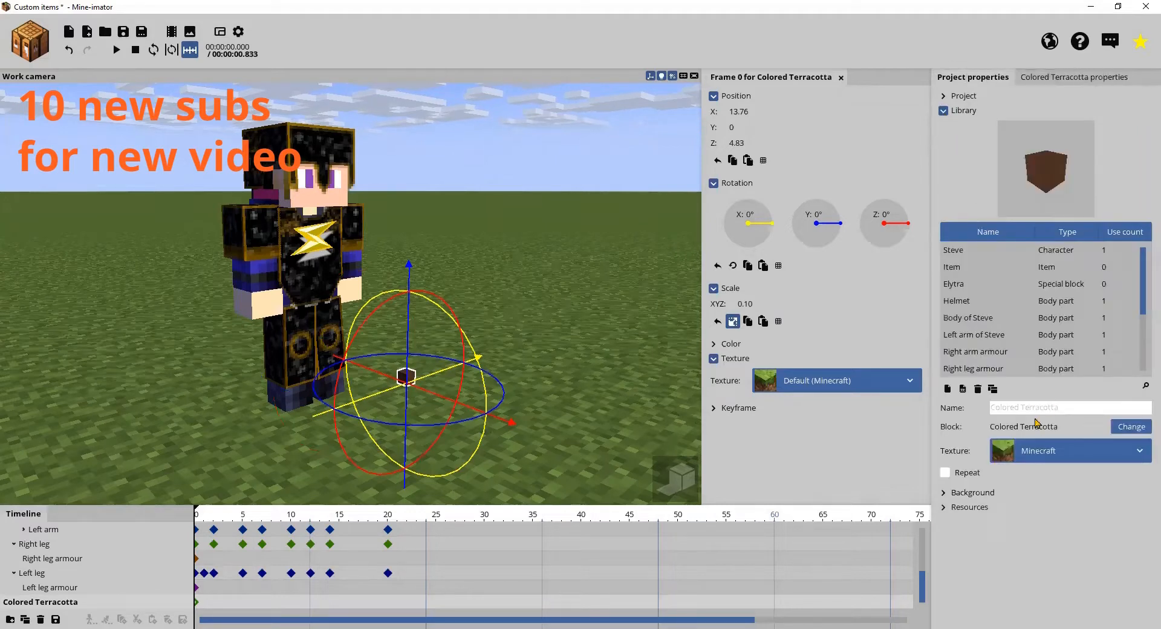
pyautogui.click(946, 473)
pyautogui.moveTo(963, 488); pyautogui.dragTo(1079, 488)
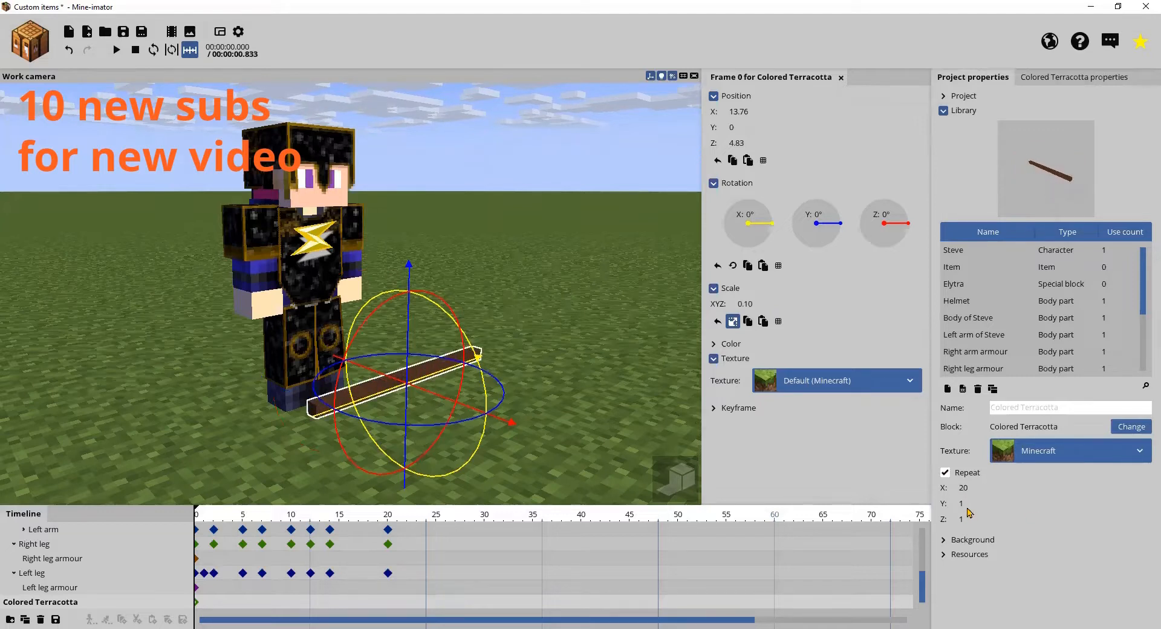
pyautogui.moveTo(966, 504); pyautogui.dragTo(973, 519)
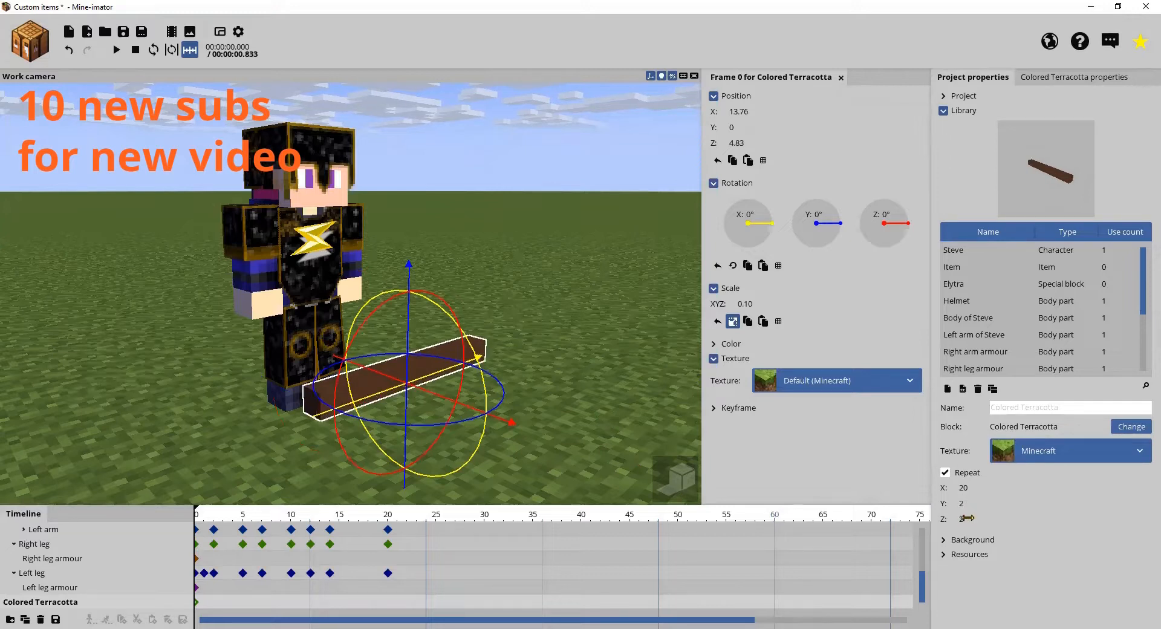
# Set the terracotta beam's Y rotation to 90° so it points forward from Blight
pyautogui.moveTo(502, 401); pyautogui.dragTo(755, 253)
pyautogui.click(823, 215)
pyautogui.write('90')
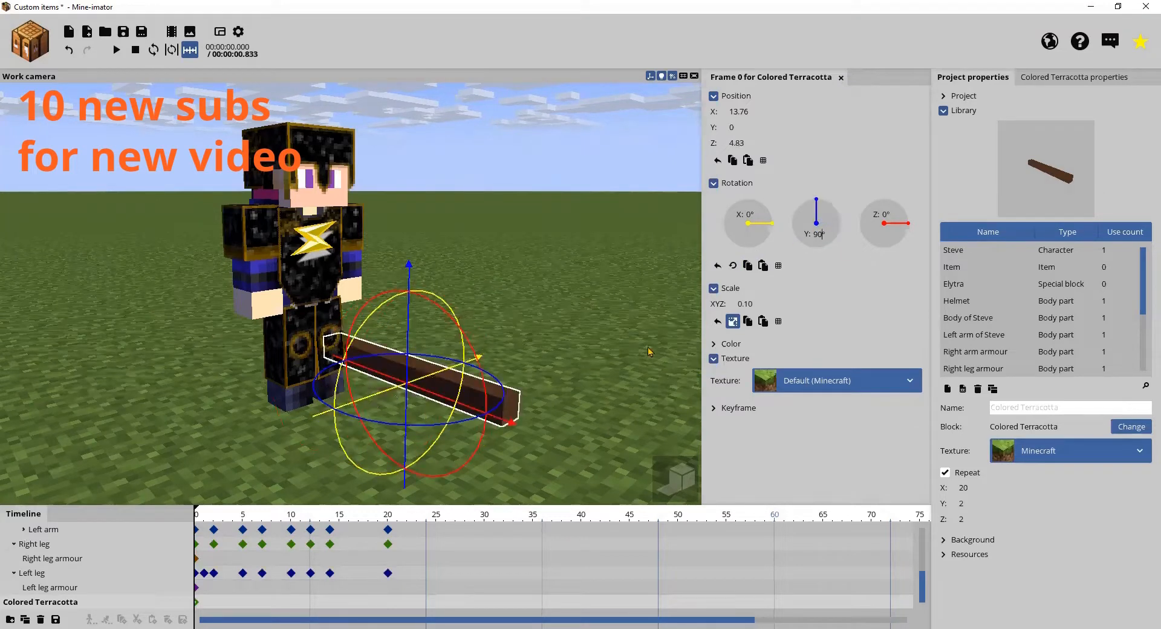
pyautogui.click(572, 368)
pyautogui.click(372, 354)
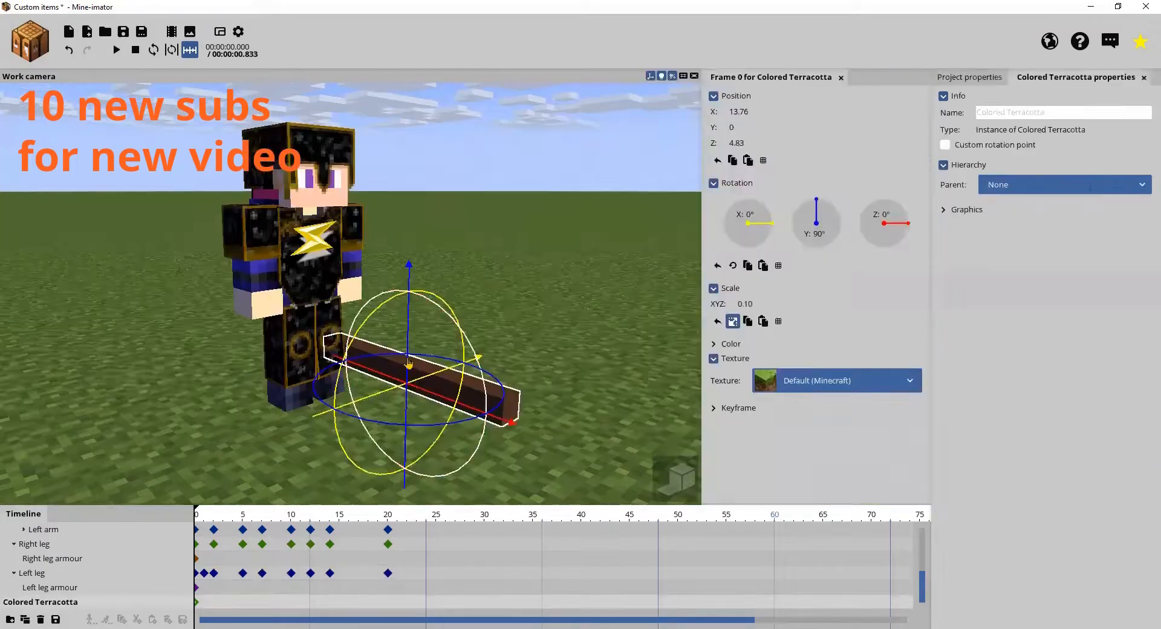
# Swing Blight's right arm forward about its X axis at frame 0
pyautogui.click(257, 291)
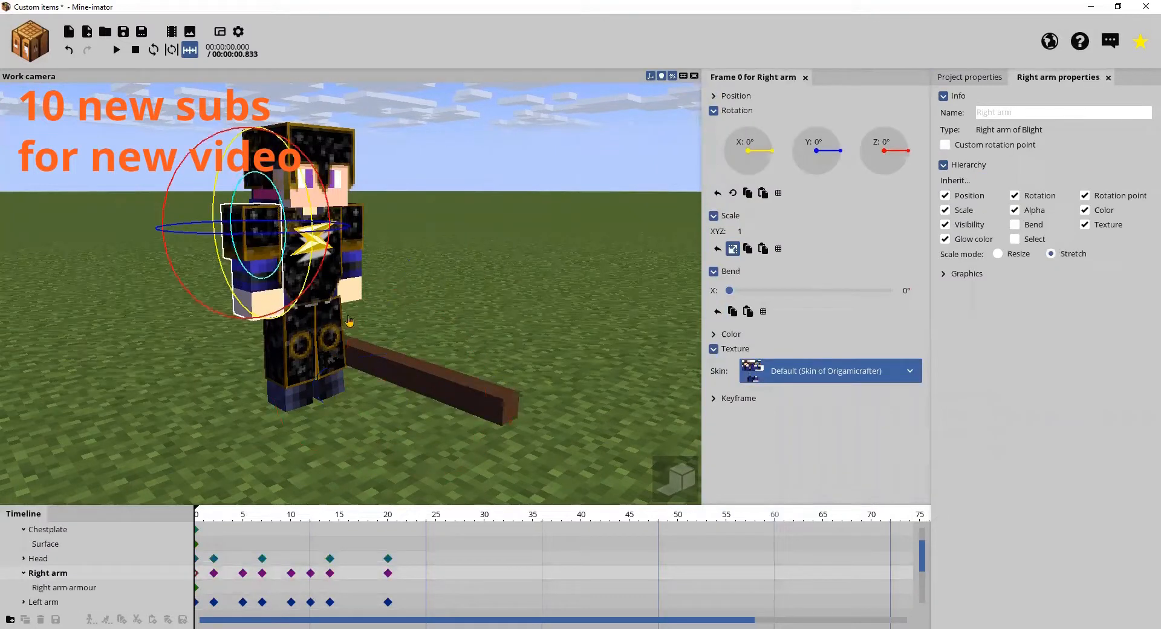
pyautogui.press('a')
pyautogui.moveTo(314, 285); pyautogui.dragTo(405, 291, button='right')
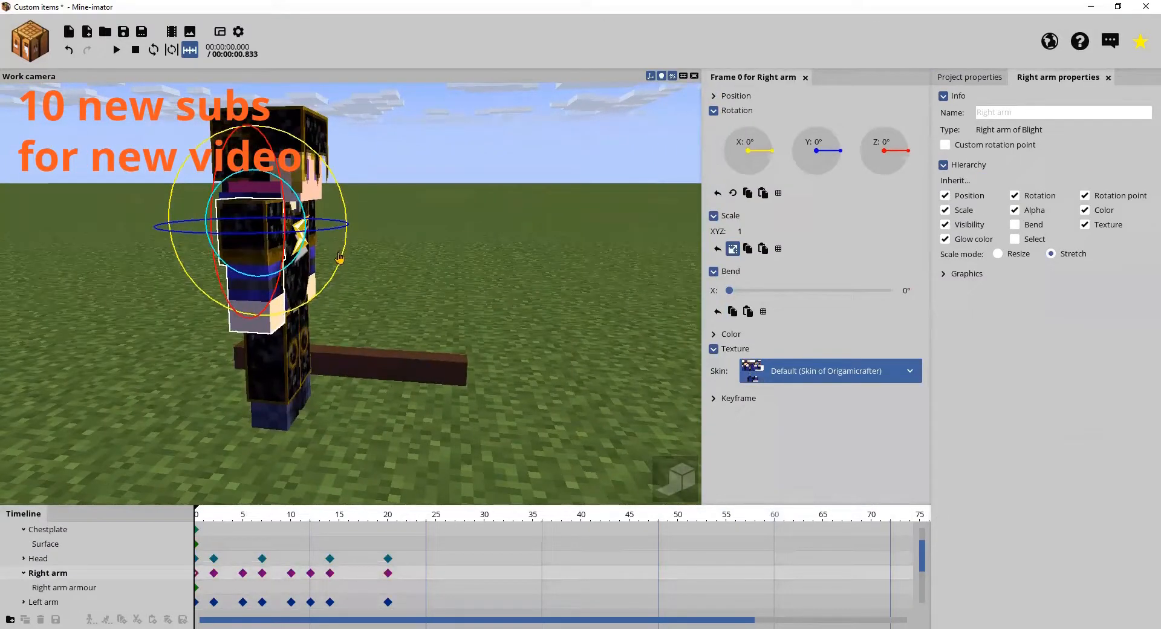
pyautogui.moveTo(343, 263); pyautogui.dragTo(459, 394)
# Set the terracotta beam's uniform scale to 0.09
pyautogui.click(460, 394)
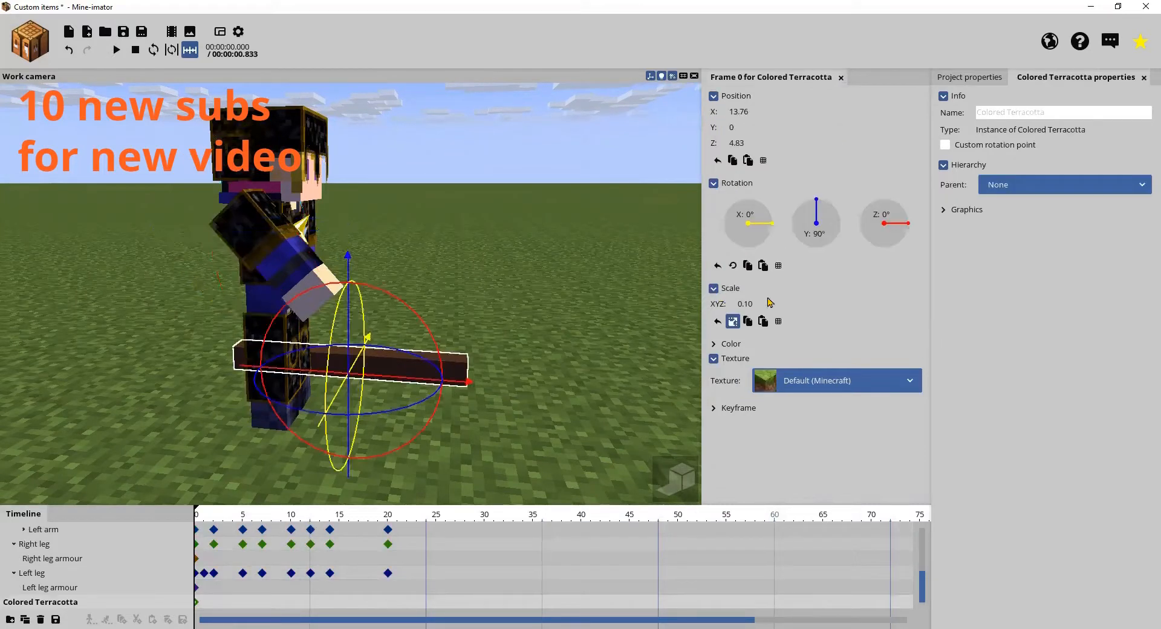
pyautogui.click(745, 303)
pyautogui.write('0.9')
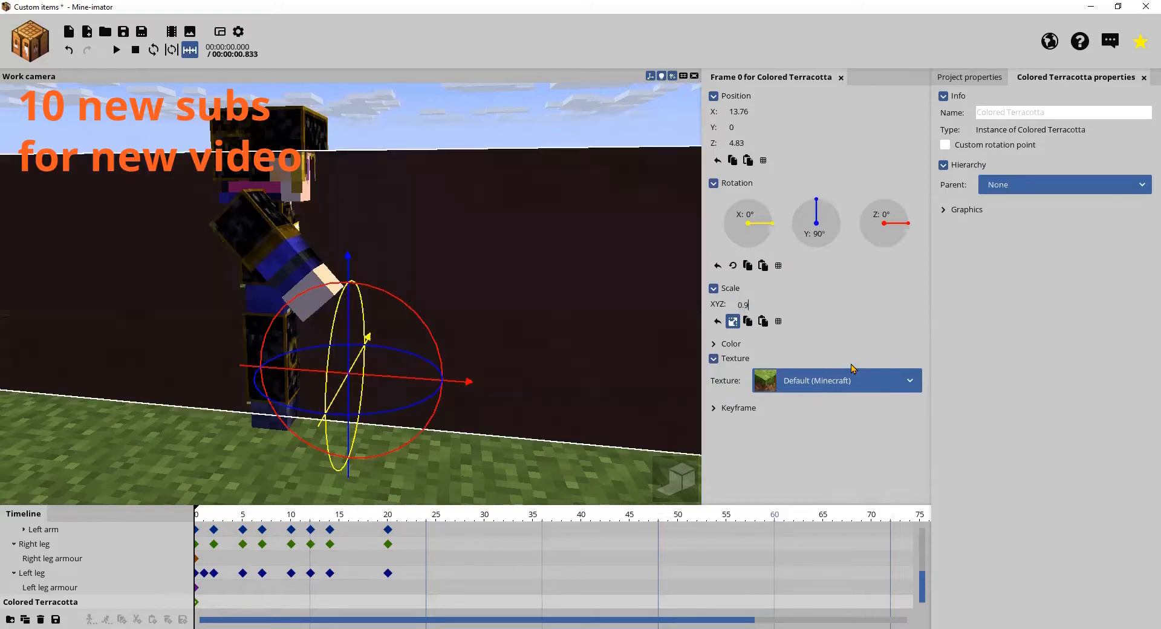
pyautogui.press('BackSpace')
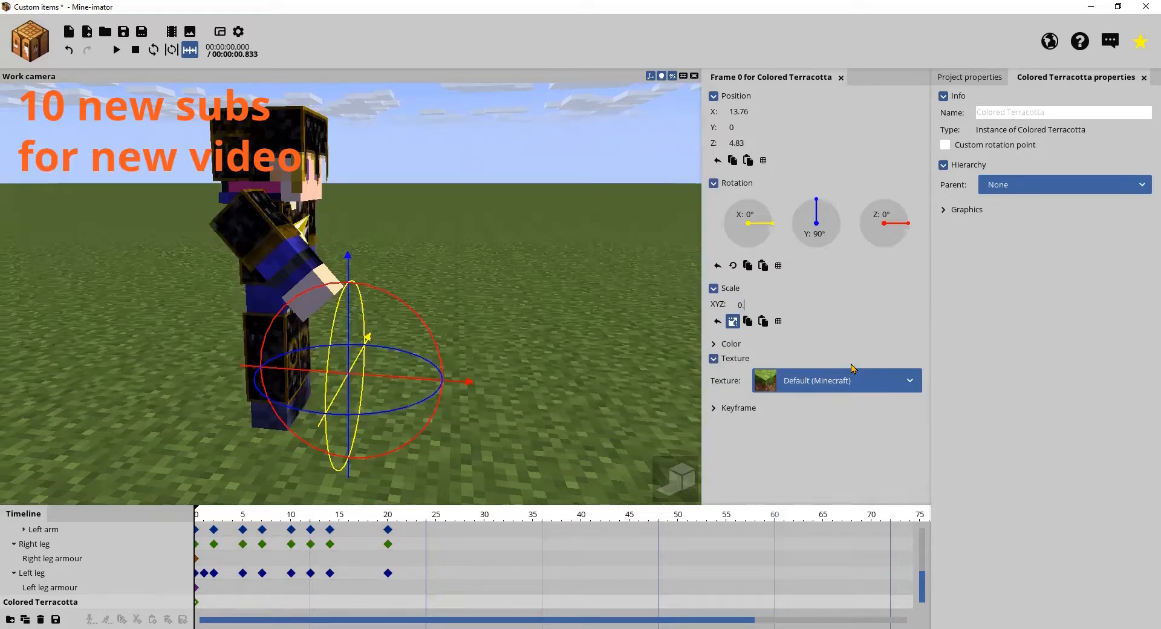
pyautogui.write('09')
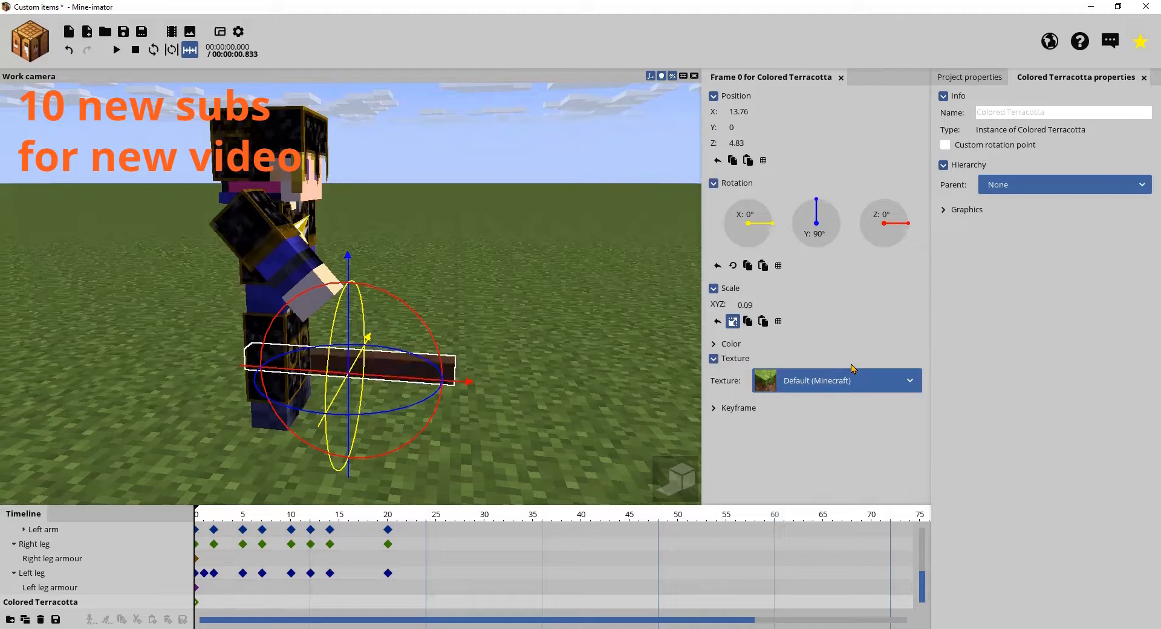
pyautogui.click(606, 388)
# Move the terracotta beam to Blight's raised hand at about X 1.27, Y 13.05 and tilt it to about -36.14° around Z
pyautogui.moveTo(605, 389); pyautogui.dragTo(484, 380)
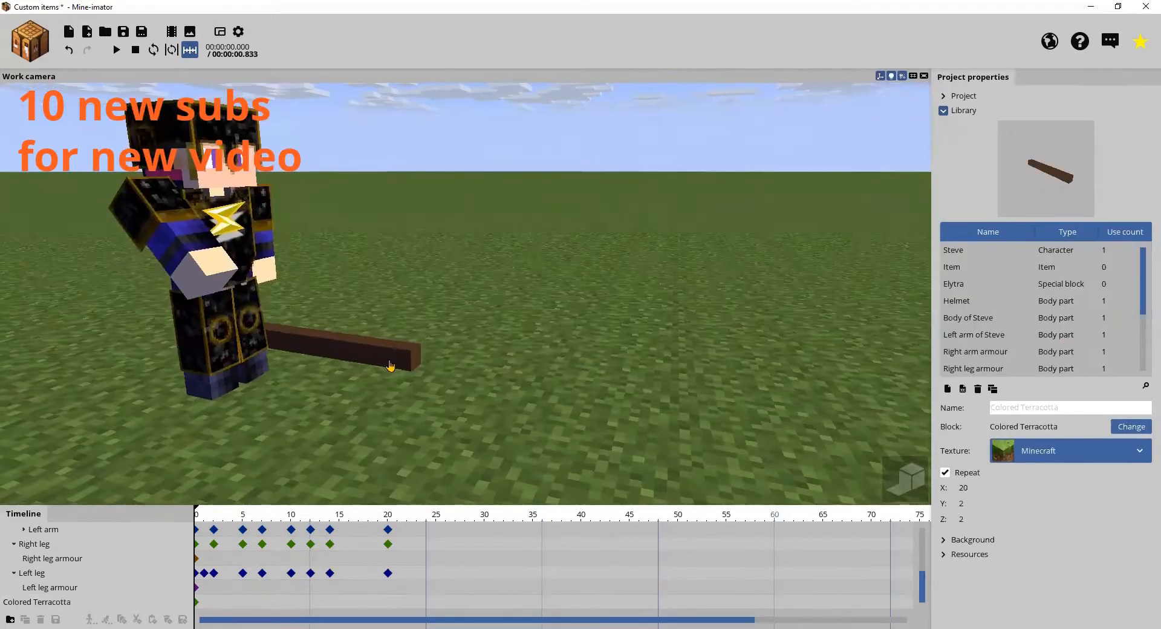
pyautogui.click(389, 364)
pyautogui.moveTo(124, 404); pyautogui.dragTo(66, 440)
pyautogui.moveTo(140, 283); pyautogui.dragTo(130, 182)
pyautogui.moveTo(194, 208); pyautogui.dragTo(182, 172)
pyautogui.moveTo(391, 388); pyautogui.dragTo(444, 388)
pyautogui.moveTo(414, 320); pyautogui.dragTo(303, 342)
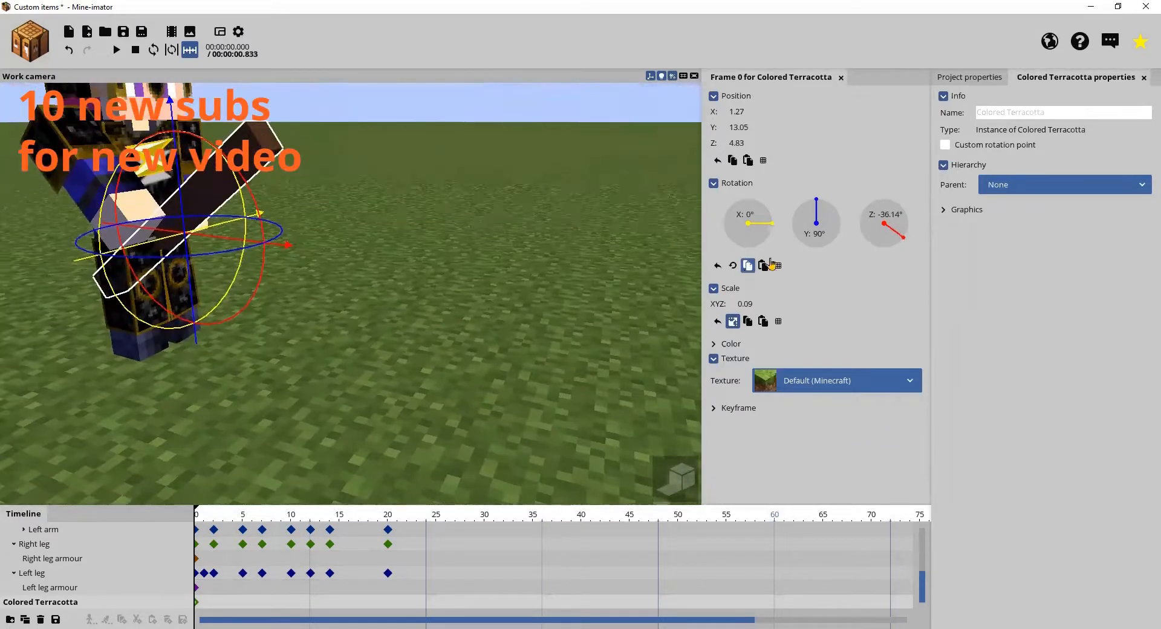
# Set Left arm as the terracotta beam's parent and view the whole character with the beam
pyautogui.click(1052, 195)
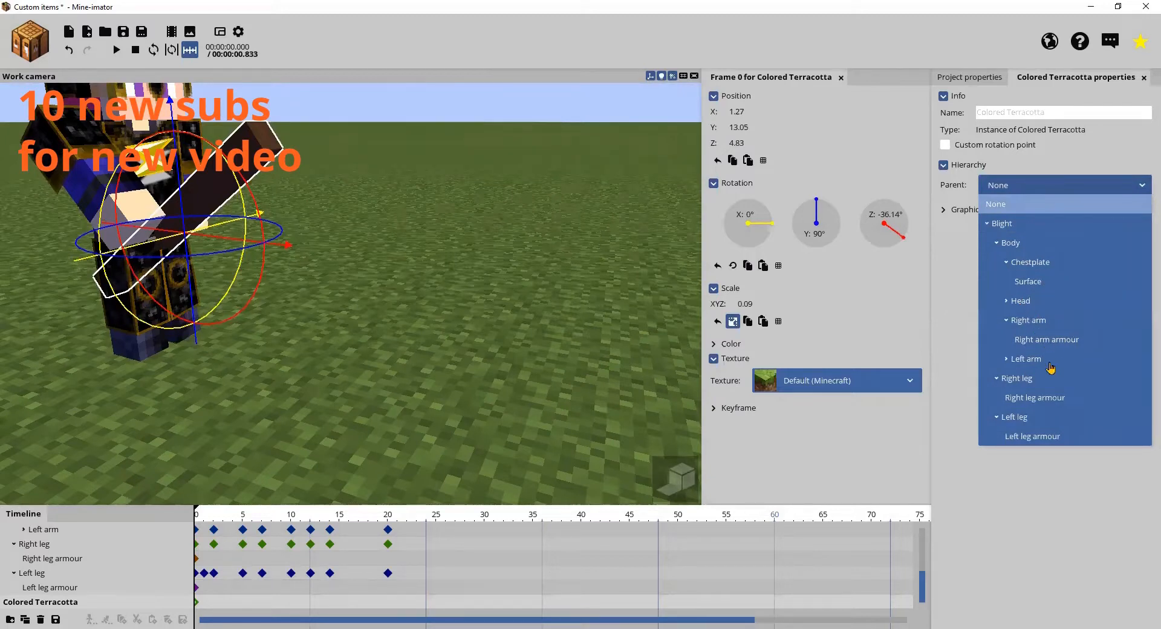
pyautogui.click(1028, 360)
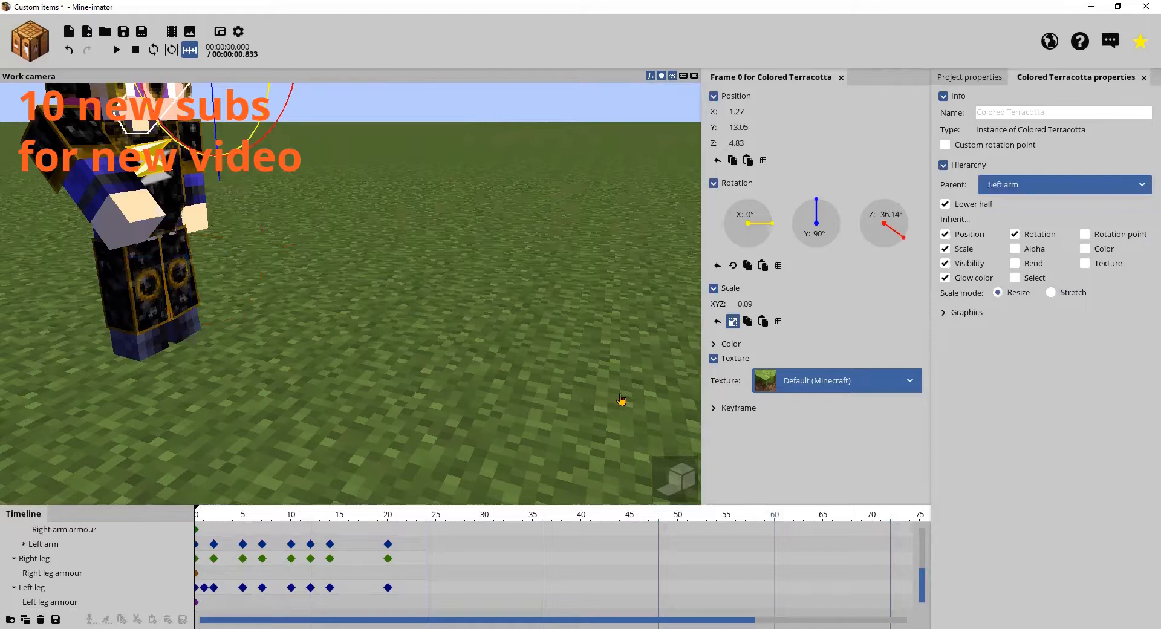
pyautogui.press('s')
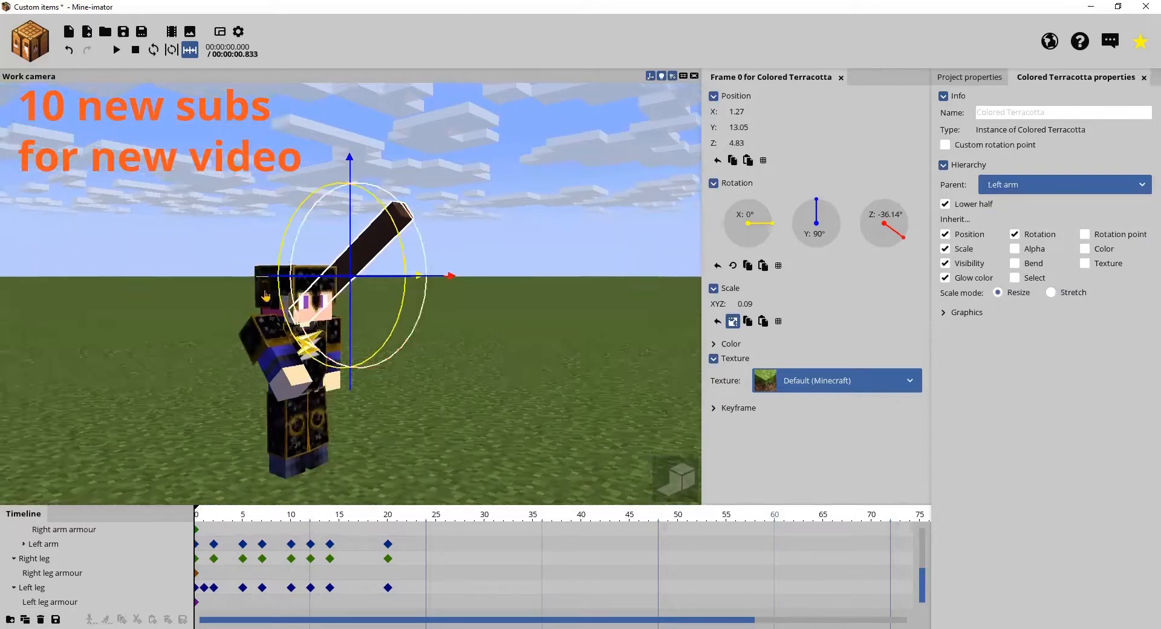